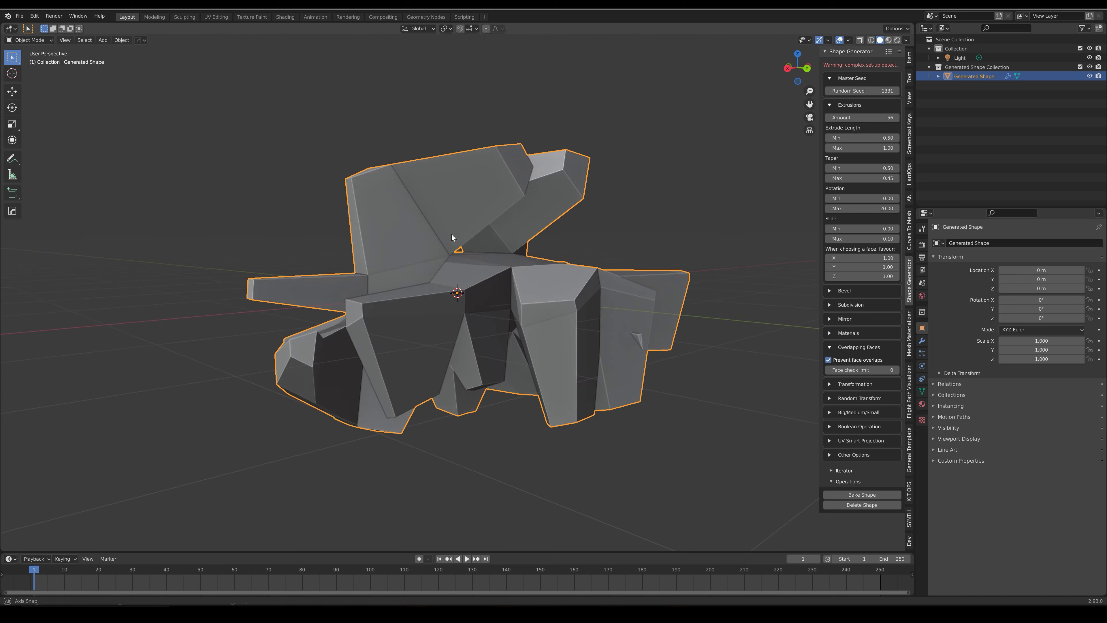
Advance the generated shape's random seed to 1333
{"action": "left_click", "coordinate": [897, 91]}
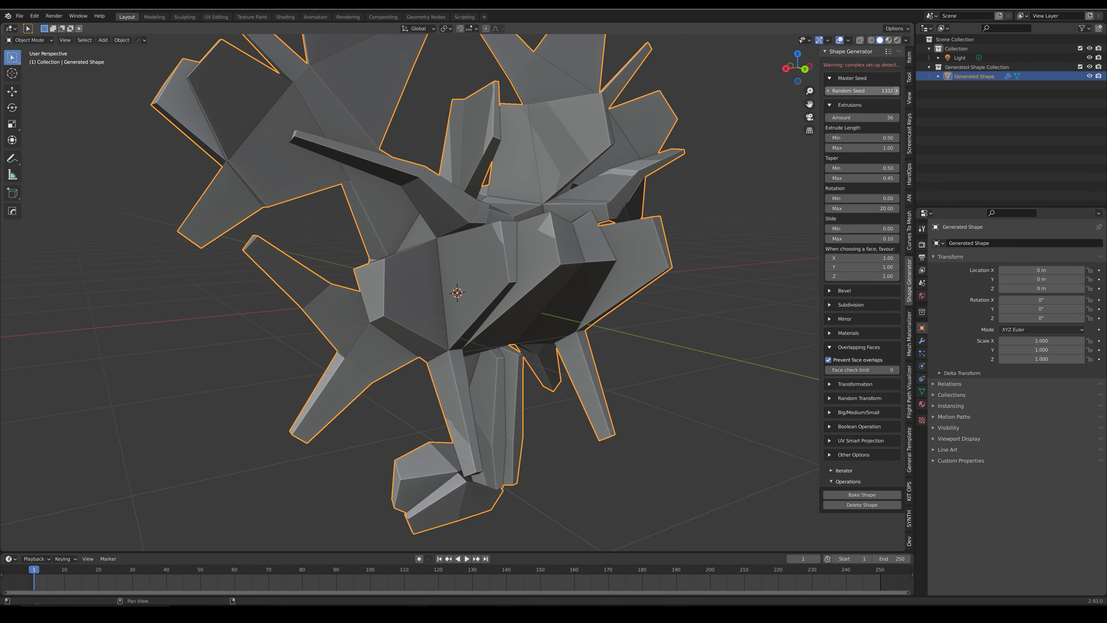
{"action": "left_click", "coordinate": [897, 91]}
{"action": "middle_click_drag", "start_coordinate": [668, 196], "coordinate": [584, 224]}
{"action": "scroll", "coordinate": [584, 223], "scroll_direction": "down", "scroll_amount": 4}
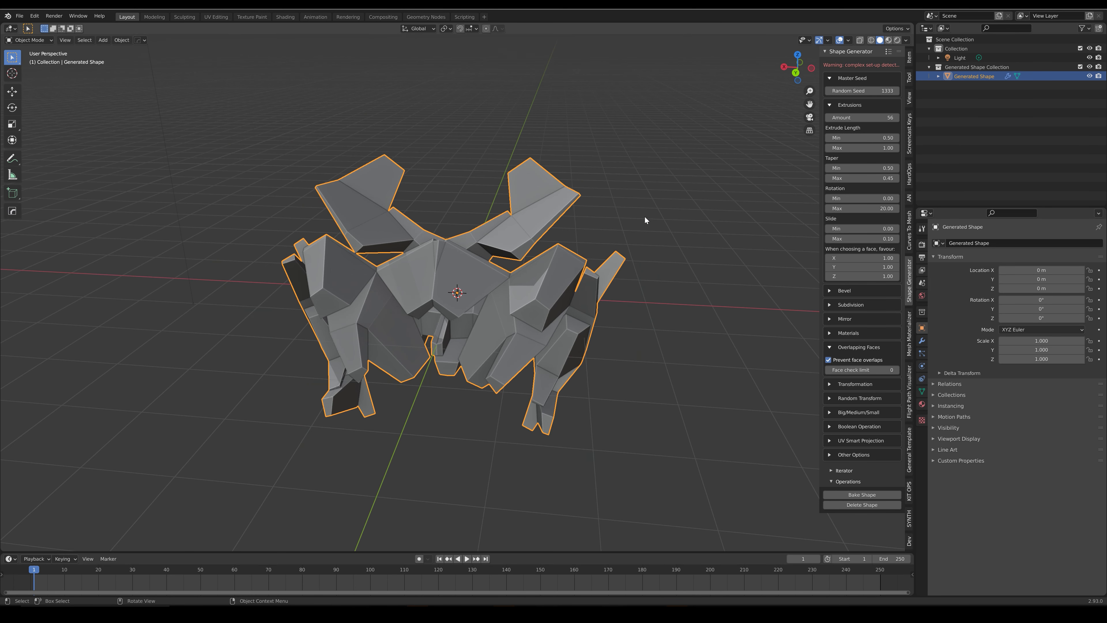
Turn on Subdivision Surface for the generated shape
{"action": "left_click", "coordinate": [833, 305]}
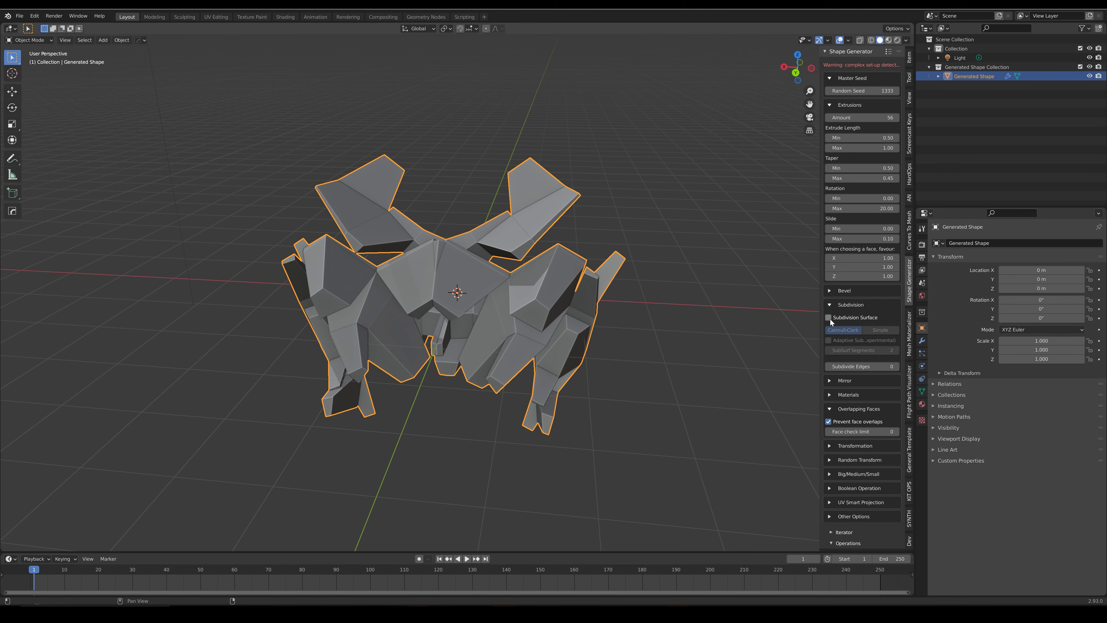
{"action": "left_click", "coordinate": [828, 317]}
{"action": "middle_click_drag", "start_coordinate": [628, 336], "coordinate": [545, 338]}
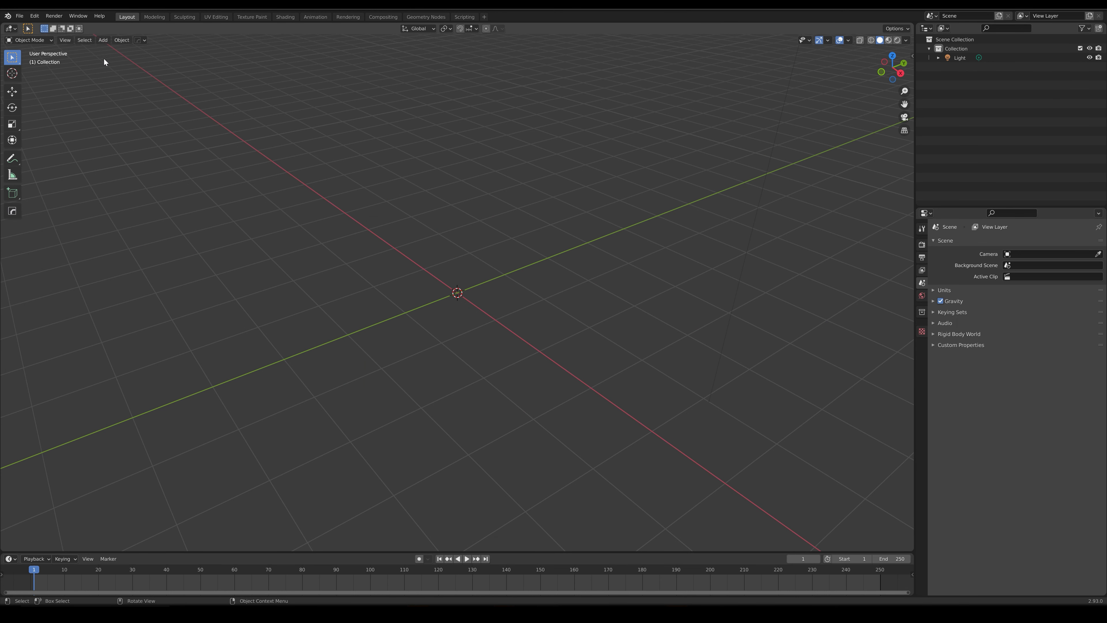
Add a Shape Generator mesh object to the empty scene
{"action": "left_click", "coordinate": [106, 40]}
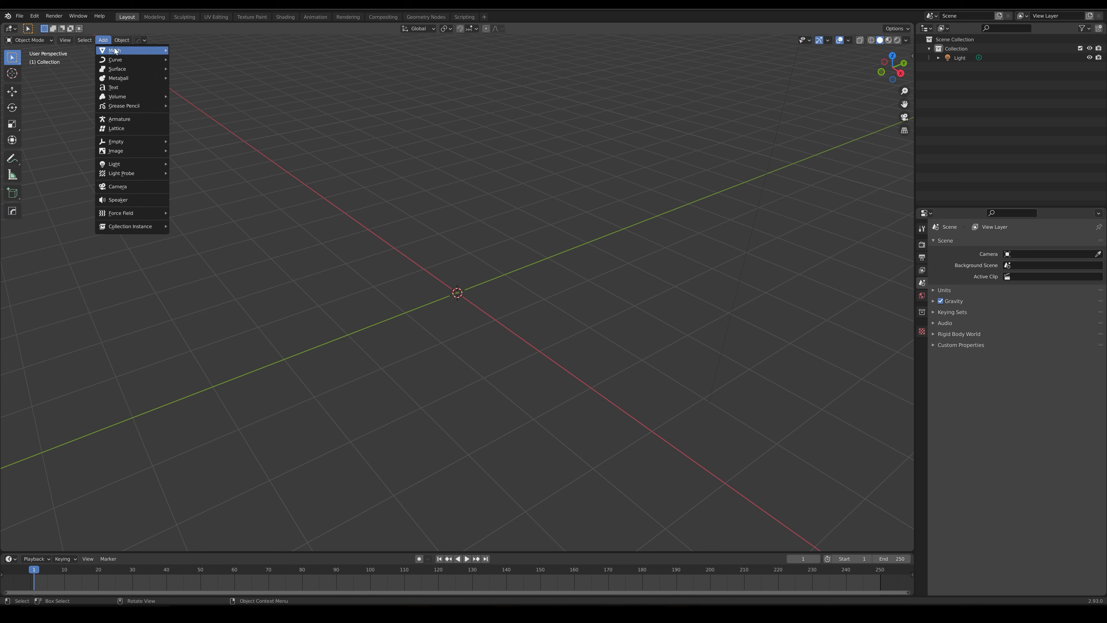
{"action": "mouse_move", "coordinate": [117, 50]}
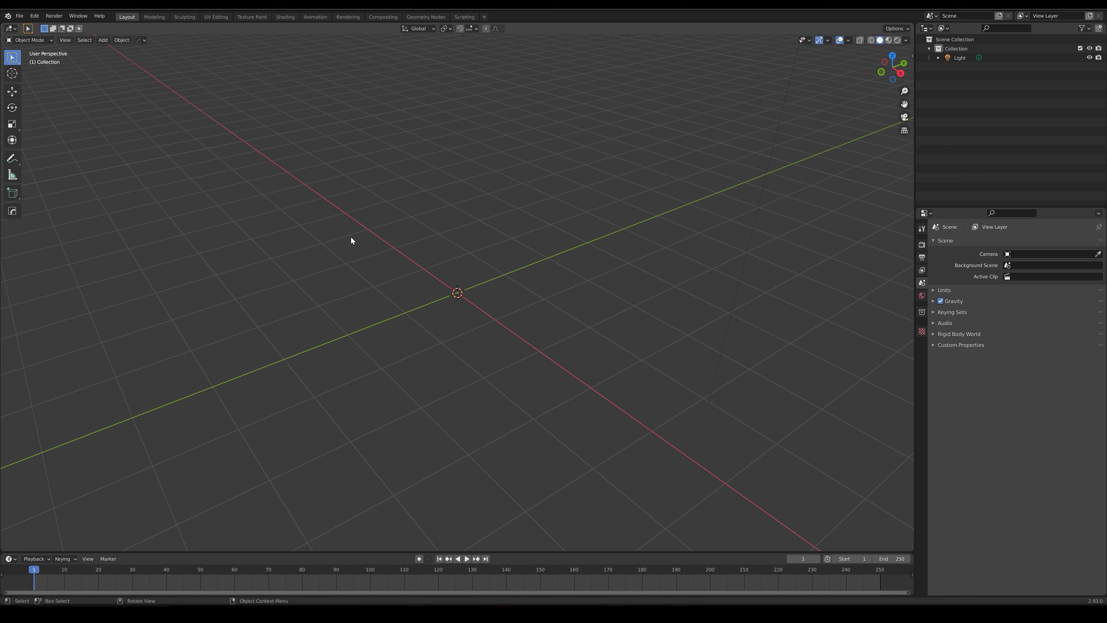
{"action": "key", "text": "shift+a"}
{"action": "mouse_move", "coordinate": [351, 237]}
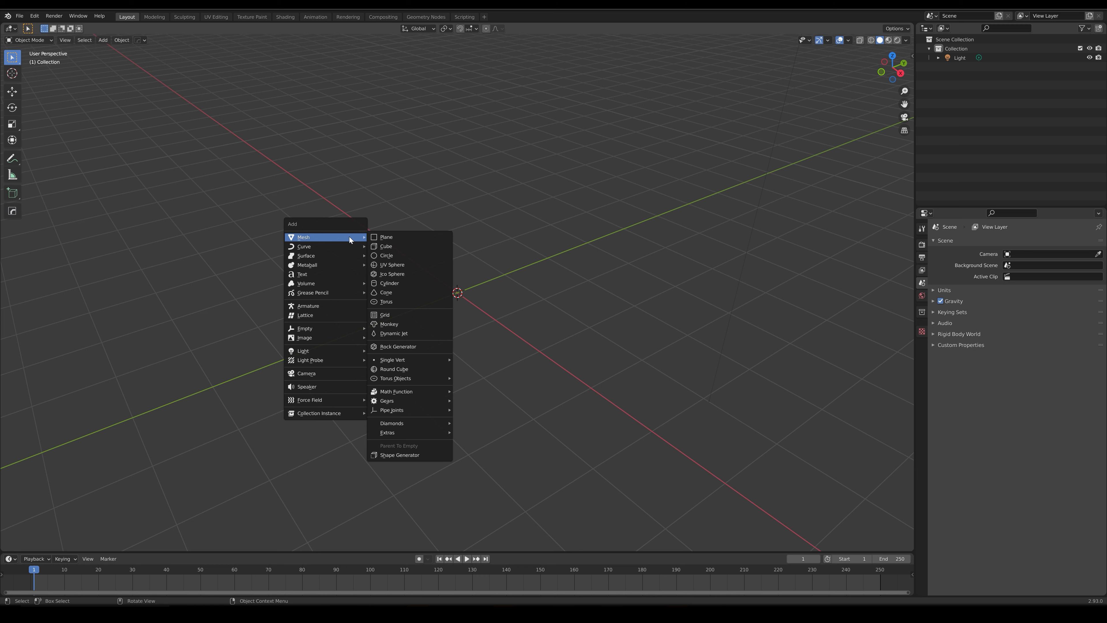
{"action": "left_click", "coordinate": [419, 455]}
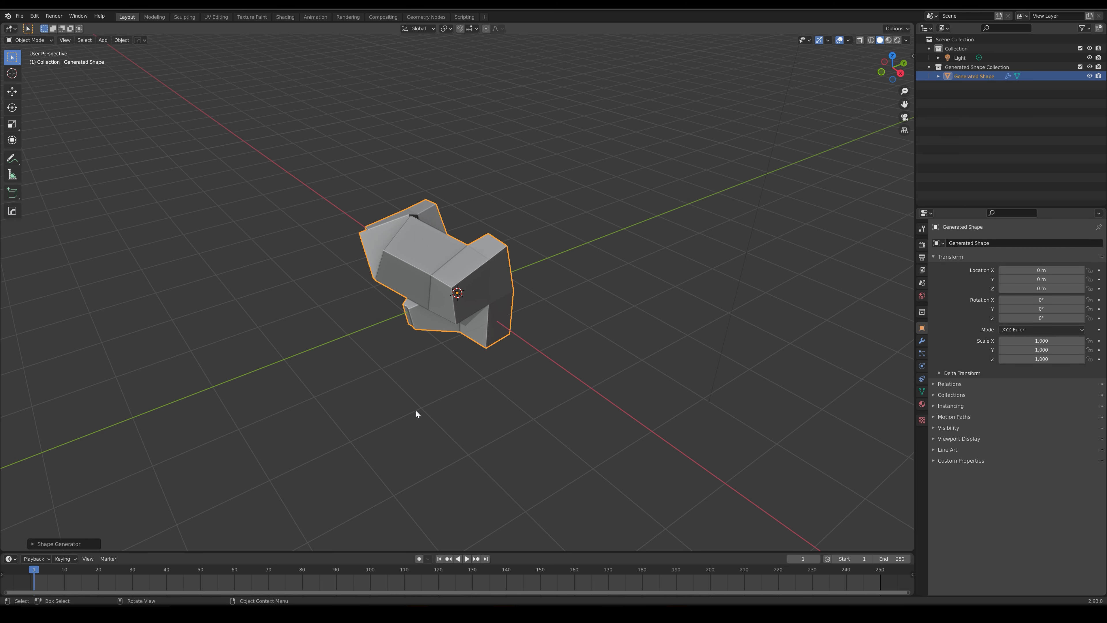
Reveal the new shape's operator settings, then show its Shape Generator parameters in the viewport sidebar
{"action": "left_click", "coordinate": [33, 544]}
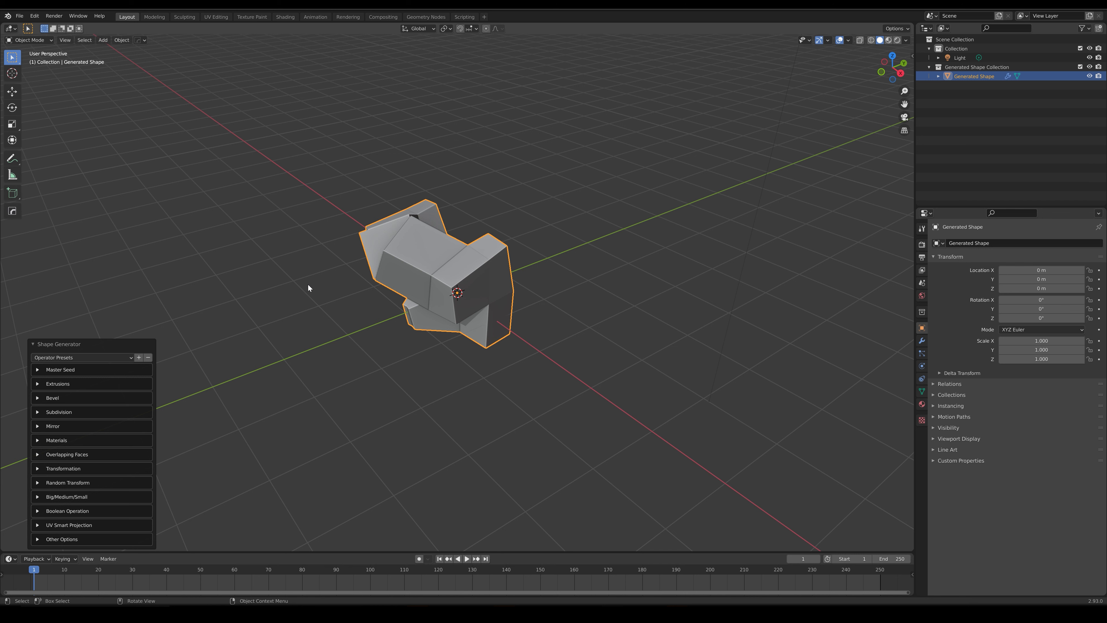
{"action": "left_click", "coordinate": [475, 272]}
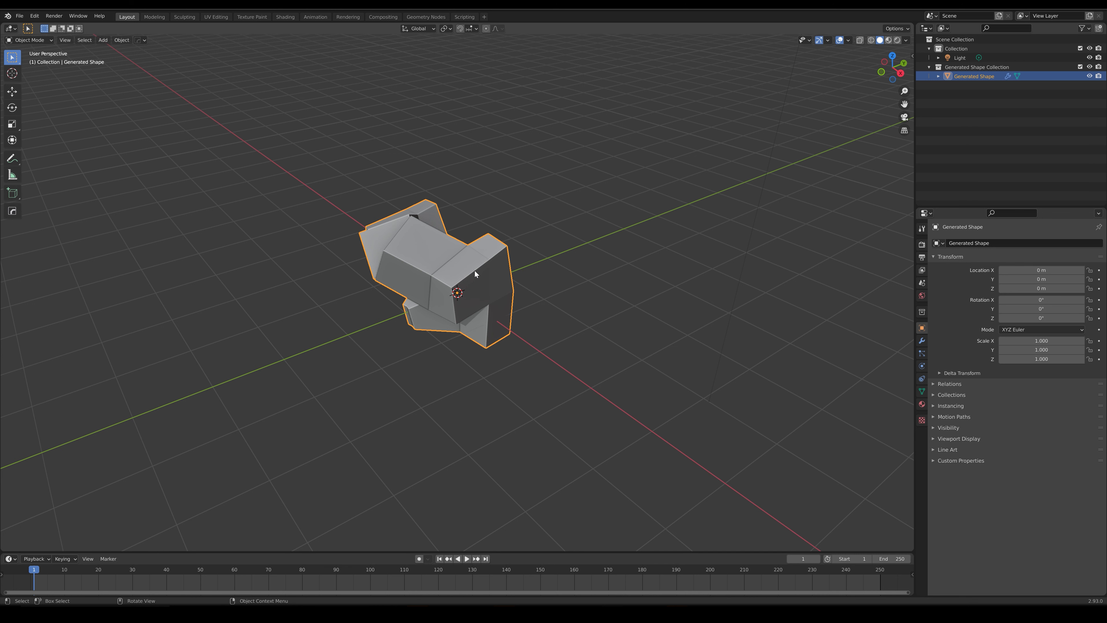
{"action": "key", "text": "n"}
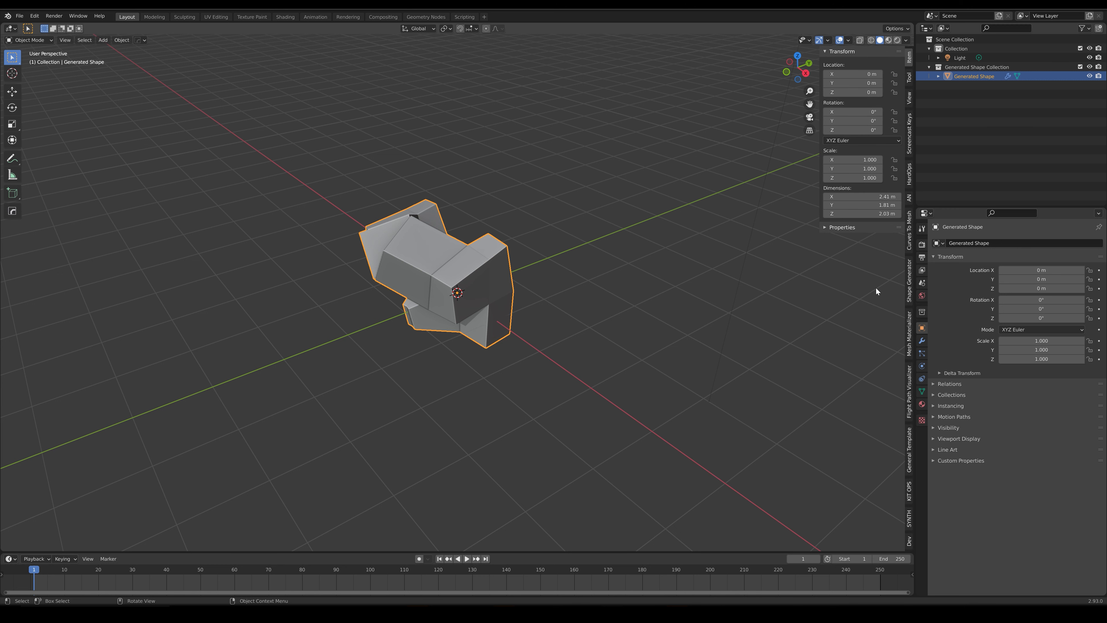
{"action": "left_click", "coordinate": [910, 288]}
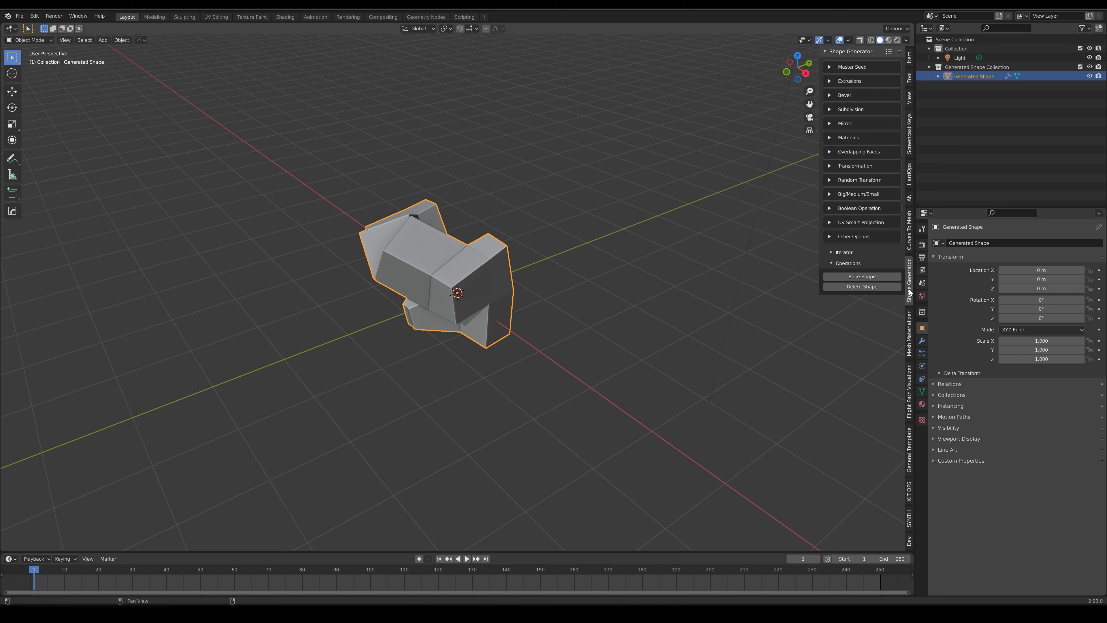
Reduce the generated shape's extrusion amount to 0, leaving only the base box
{"action": "scroll", "coordinate": [472, 308], "scroll_direction": "up", "scroll_amount": 3}
{"action": "middle_click_drag", "start_coordinate": [352, 286], "coordinate": [416, 288]}
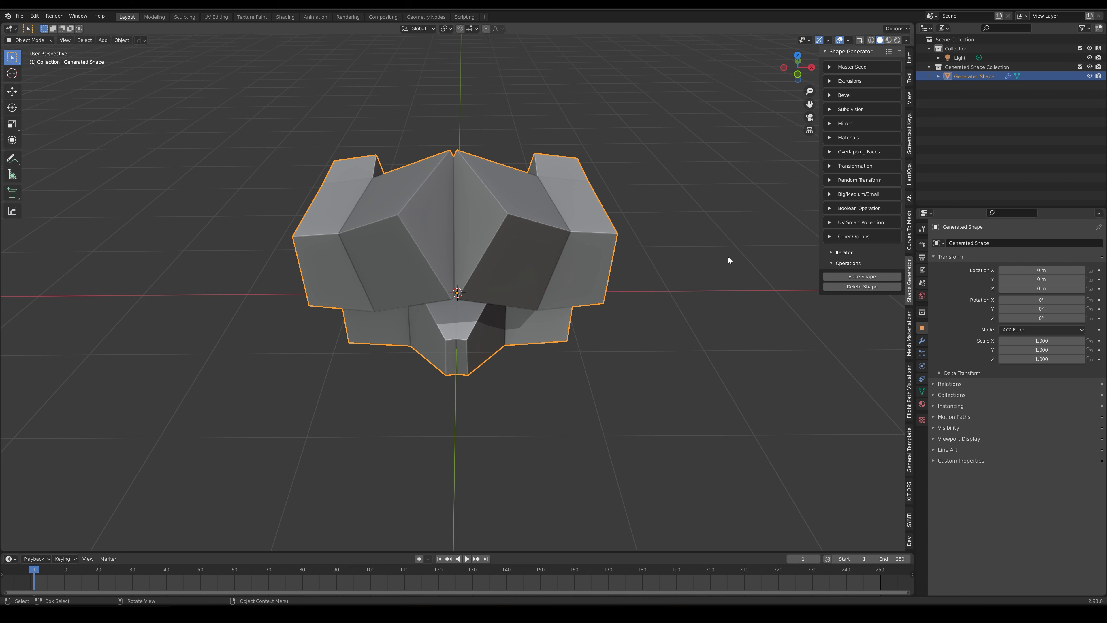
{"action": "left_click", "coordinate": [830, 82]}
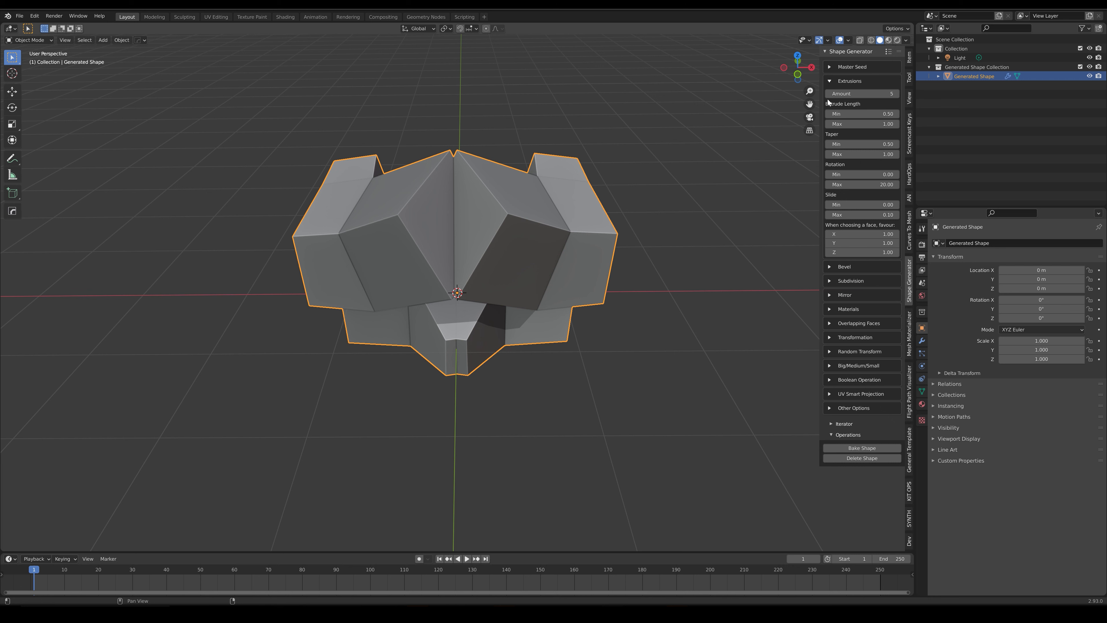
{"action": "left_click", "coordinate": [829, 94]}
{"action": "left_click", "coordinate": [829, 94]}
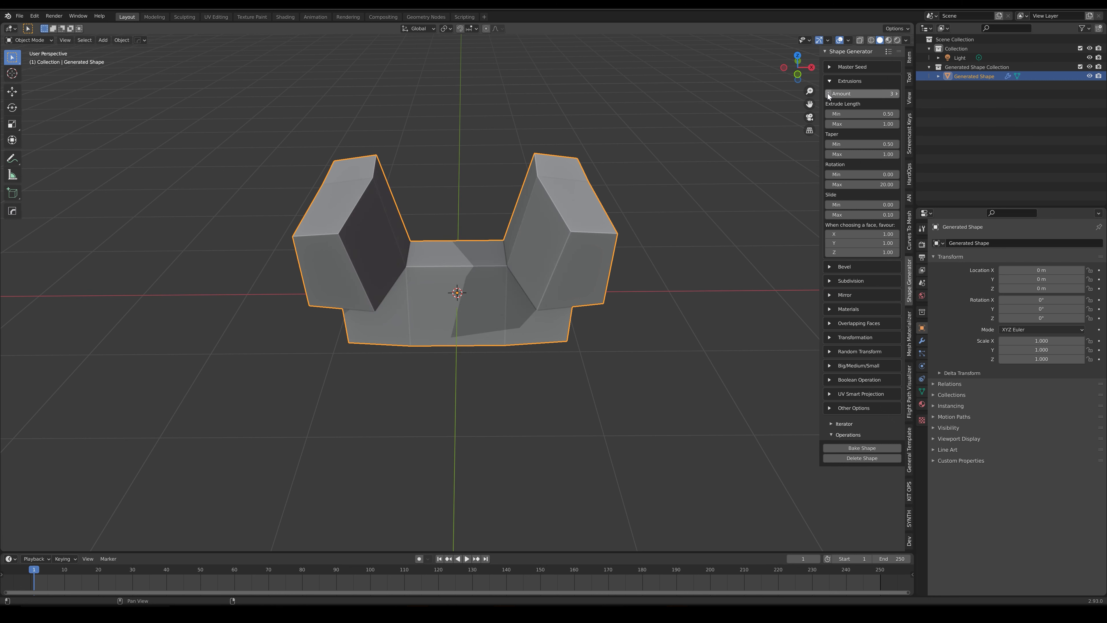
{"action": "left_click", "coordinate": [829, 94]}
{"action": "left_click", "coordinate": [829, 94]}
{"action": "left_click", "coordinate": [829, 94]}
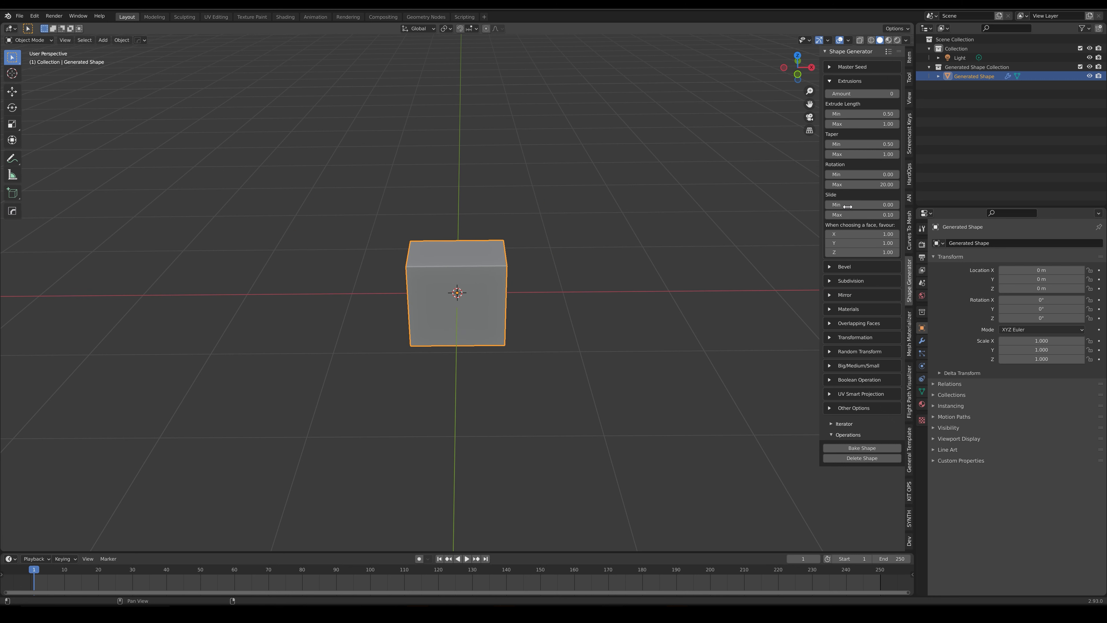
Turn off X-axis mirroring for the generated shape
{"action": "left_click", "coordinate": [828, 295]}
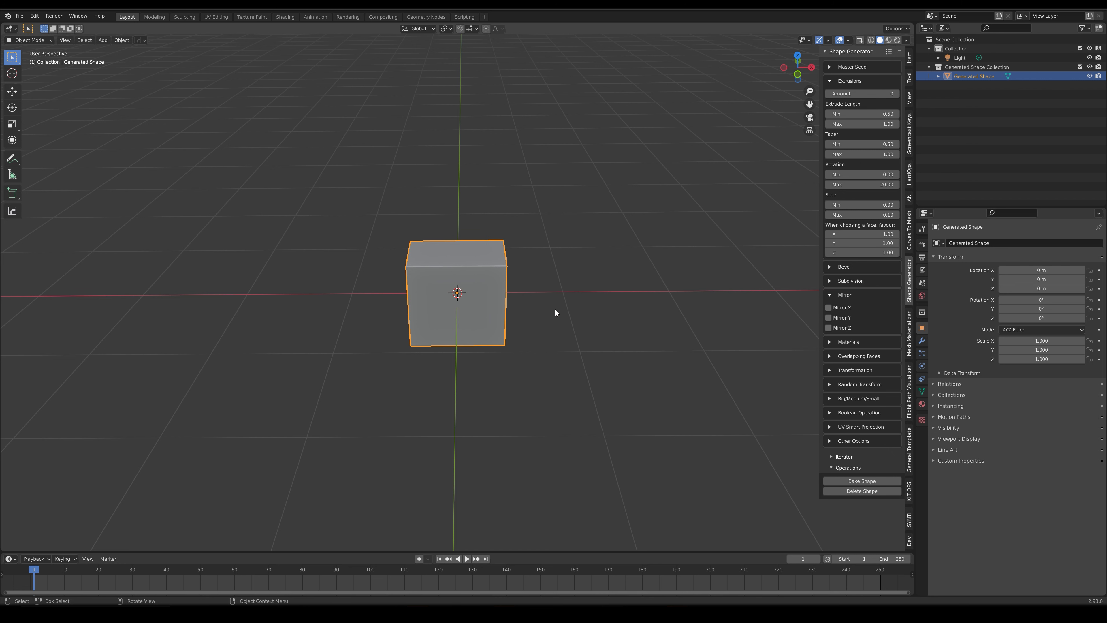
{"action": "middle_click_drag", "start_coordinate": [524, 277], "coordinate": [476, 293]}
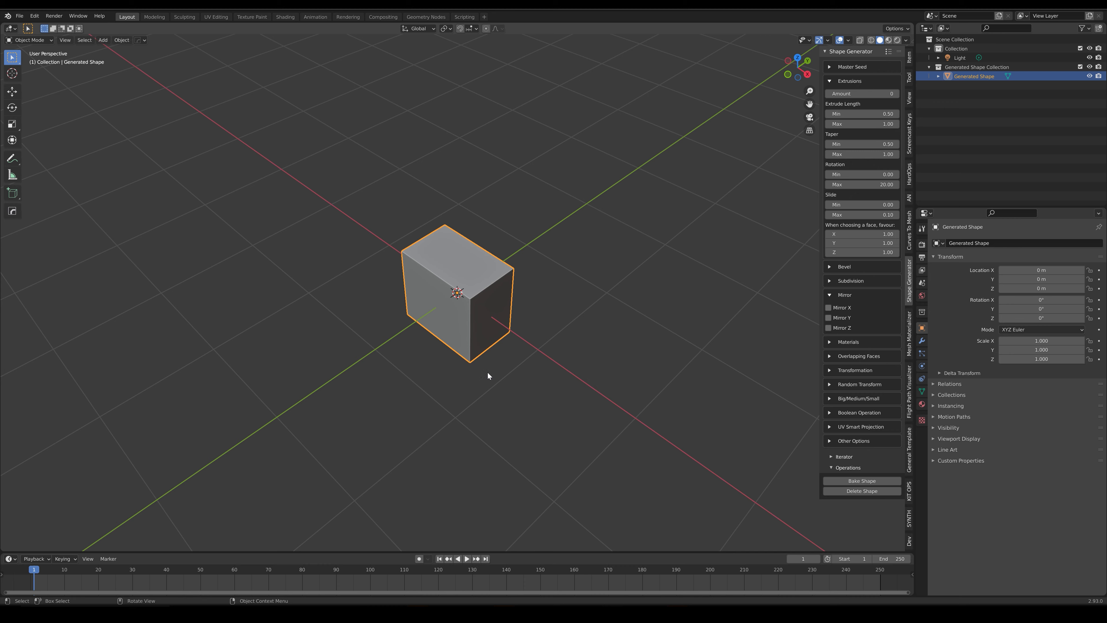
{"action": "scroll", "coordinate": [485, 360], "scroll_direction": "up", "scroll_amount": 3}
{"action": "middle_click_drag", "start_coordinate": [360, 222], "coordinate": [513, 358]}
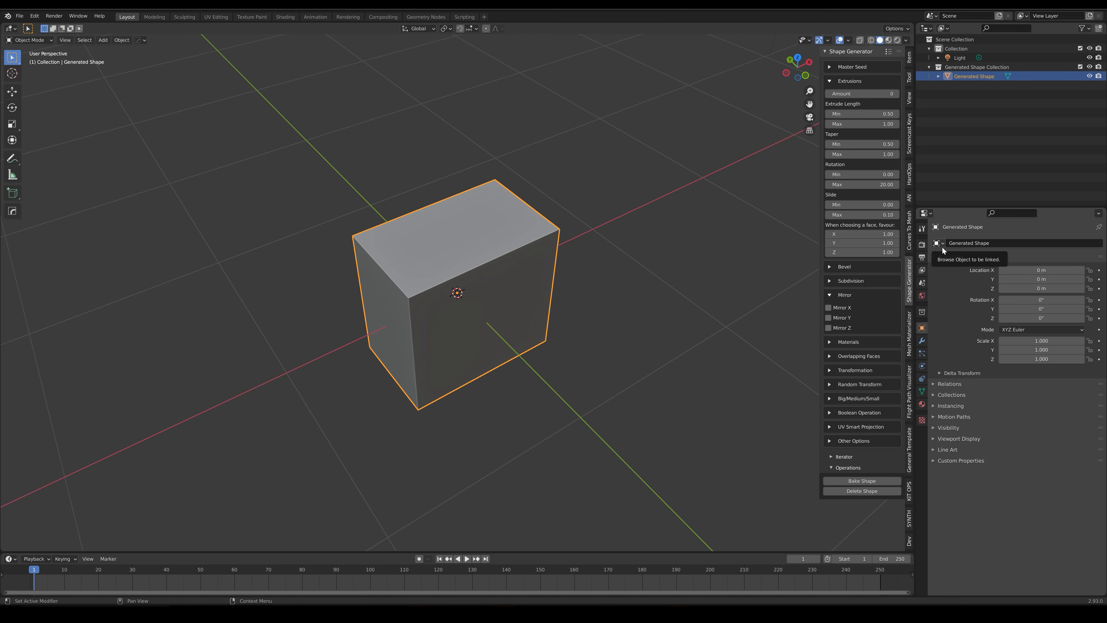
Set the shape's extrusion amount to 1 and inspect the extruded box from several angles
{"action": "left_click", "coordinate": [897, 94]}
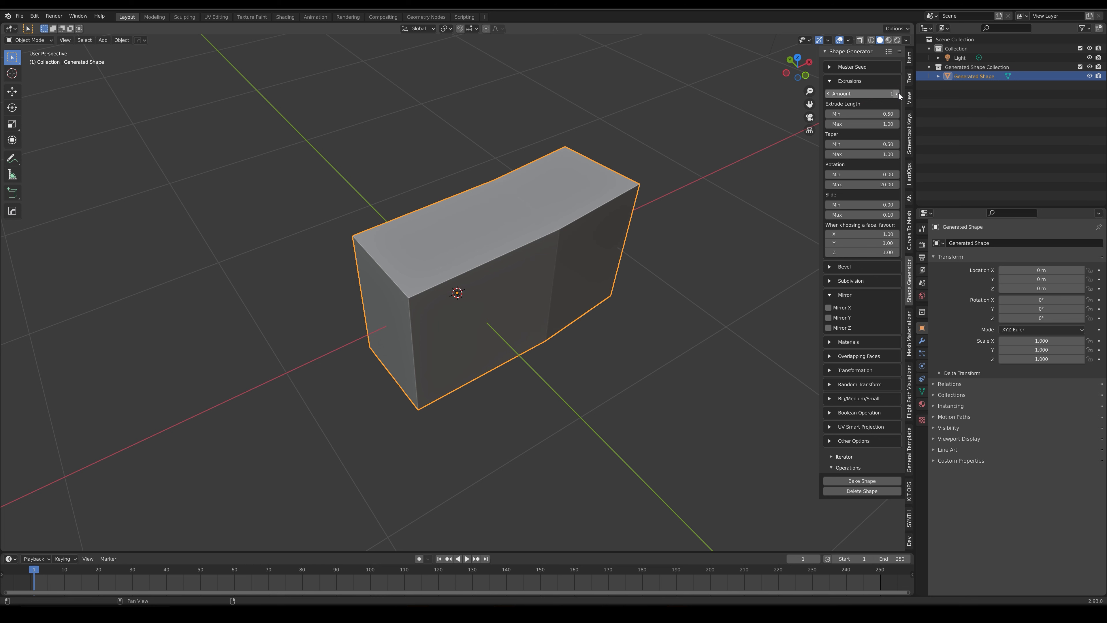
{"action": "middle_click_drag", "start_coordinate": [650, 243], "coordinate": [536, 266]}
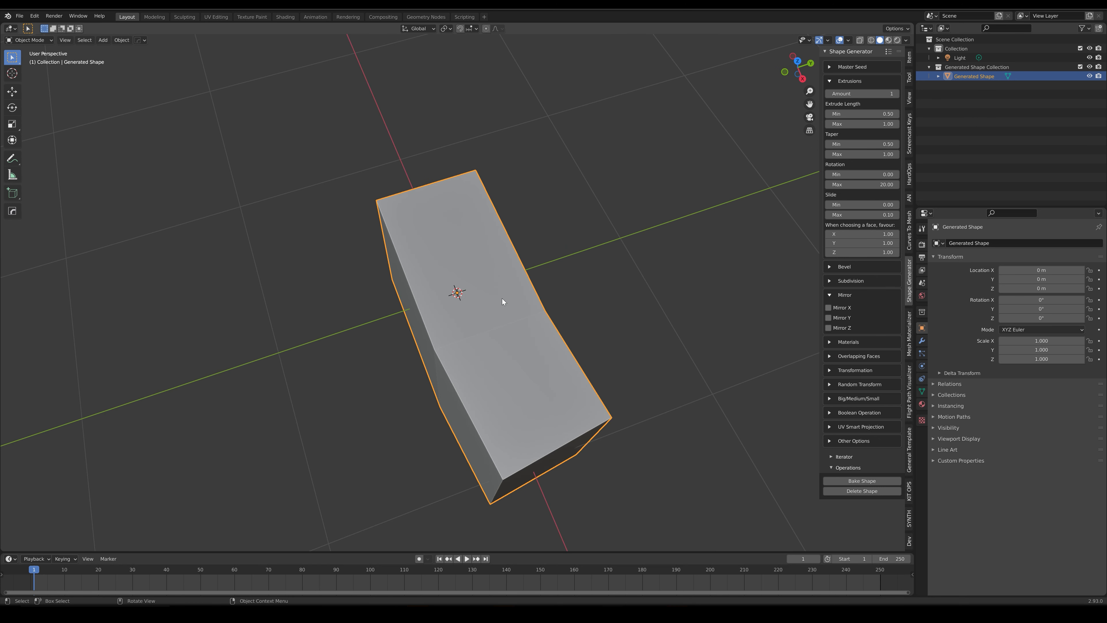
{"action": "middle_click_drag", "start_coordinate": [621, 445], "coordinate": [766, 430]}
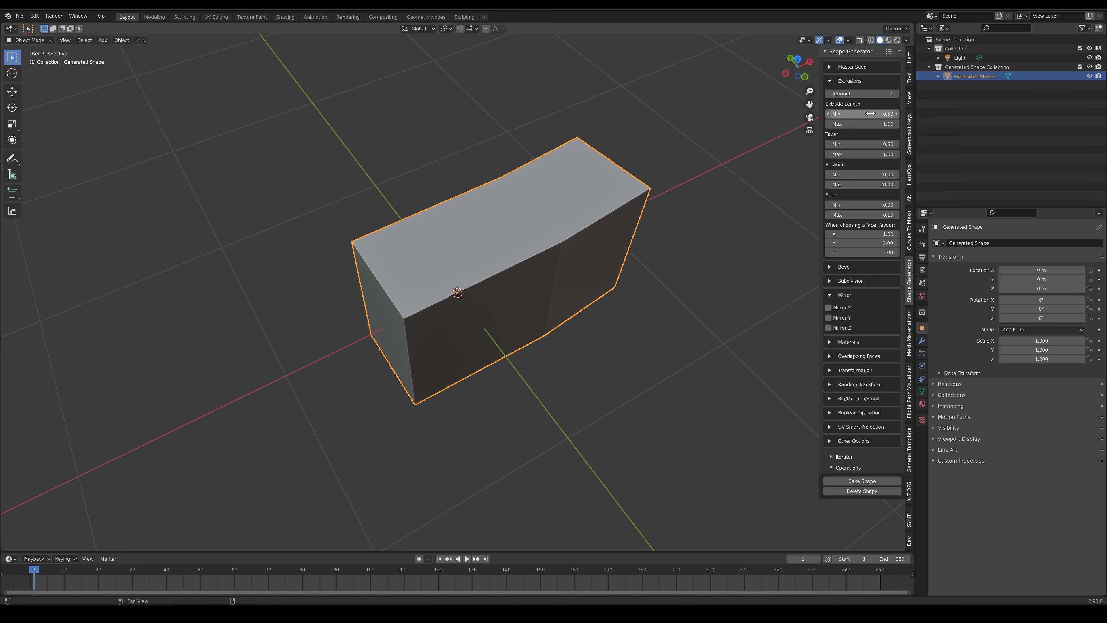
{"action": "middle_click_drag", "start_coordinate": [632, 253], "coordinate": [561, 310]}
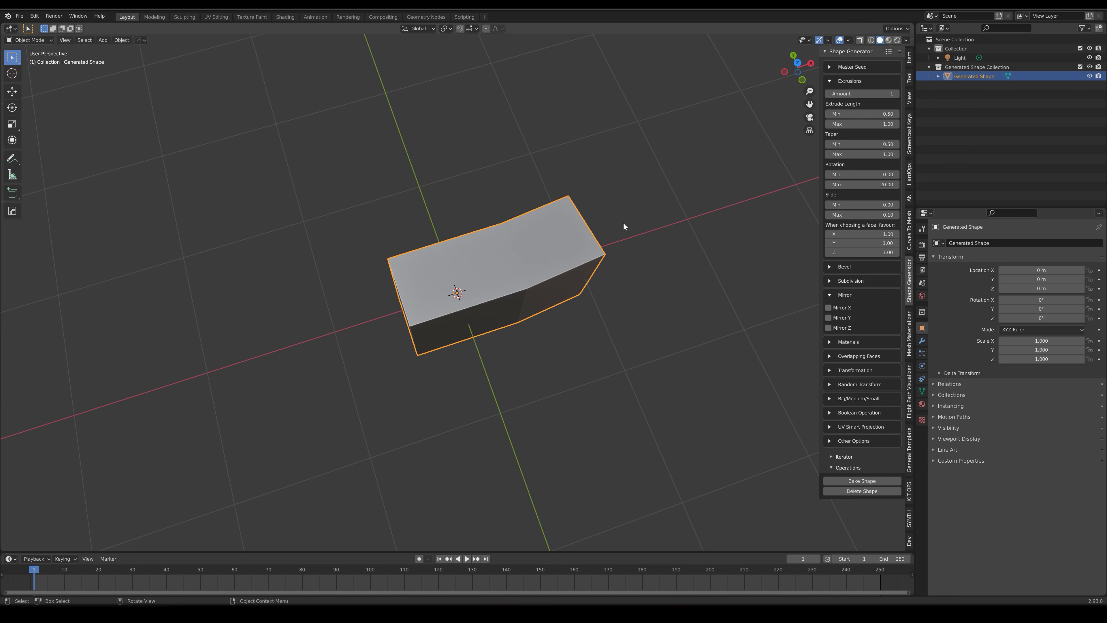
Step the master random seed up one value at a time to 1015 to try different single extrusions
{"action": "left_click", "coordinate": [831, 66]}
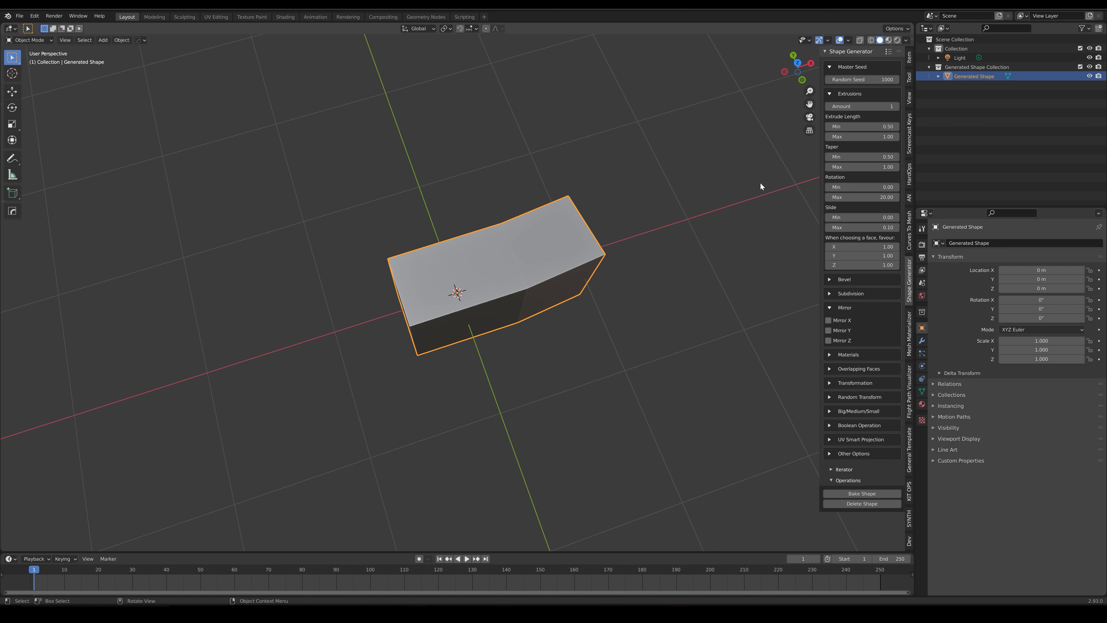
{"action": "left_click", "coordinate": [896, 79]}
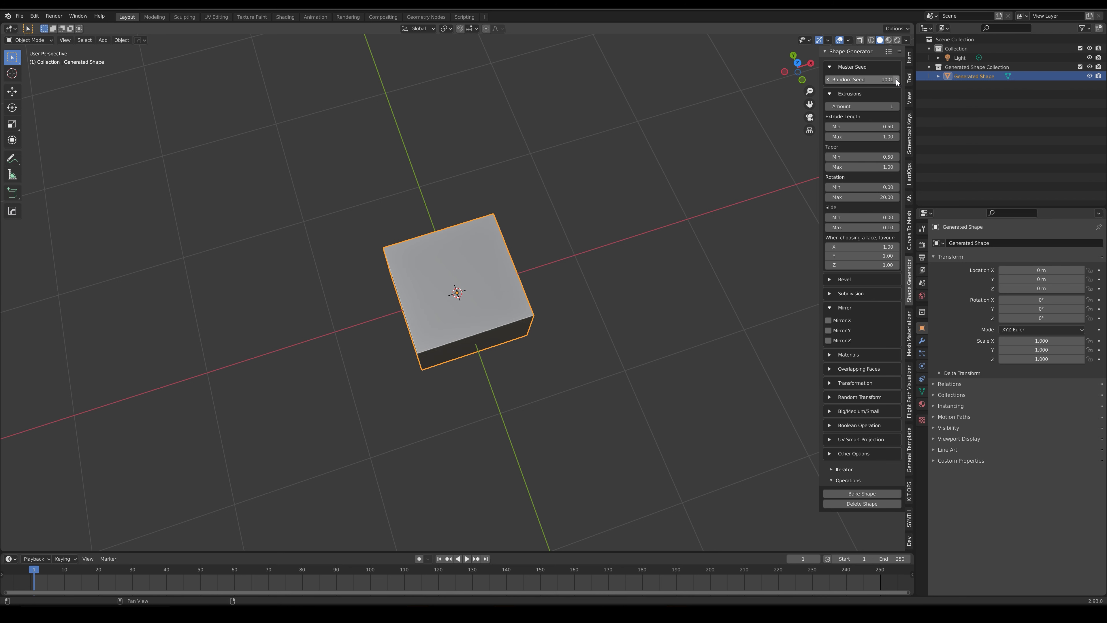
{"action": "left_click", "coordinate": [896, 79]}
{"action": "left_click", "coordinate": [896, 79]}
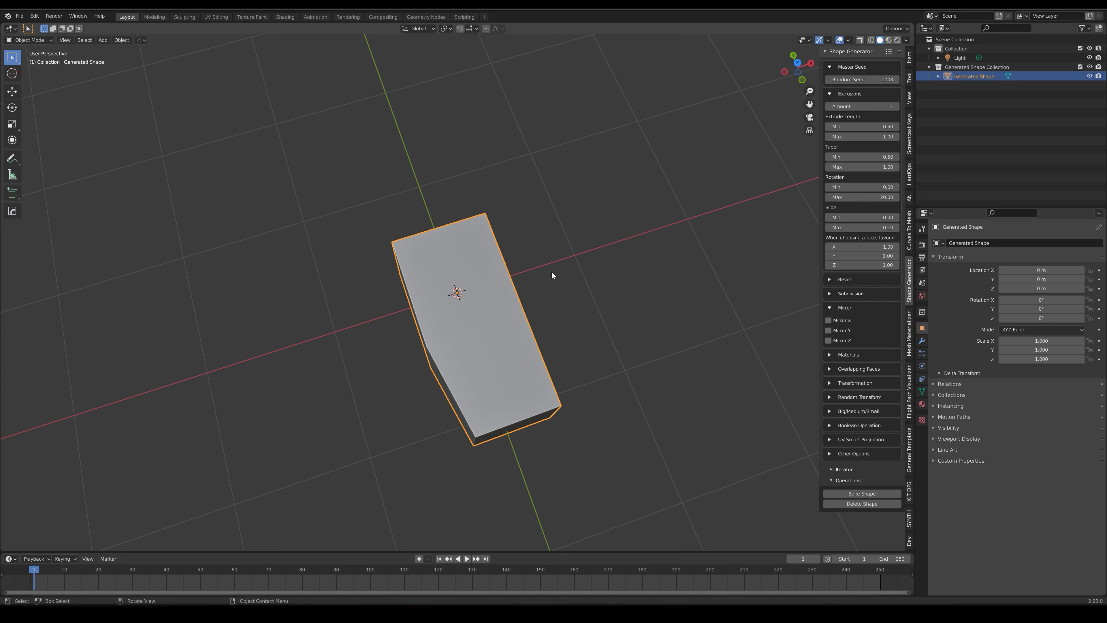
{"action": "middle_click_drag", "start_coordinate": [552, 271], "coordinate": [572, 218]}
{"action": "left_click", "coordinate": [896, 79]}
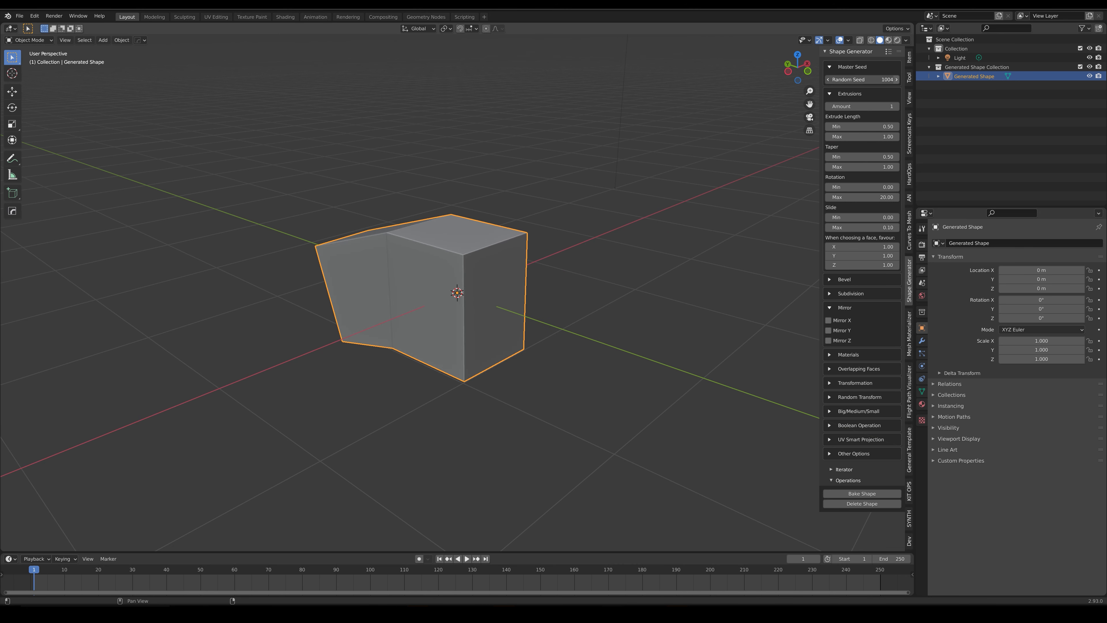
{"action": "left_click", "coordinate": [896, 79]}
{"action": "left_click", "coordinate": [896, 79]}
{"action": "left_click", "coordinate": [896, 79]}
{"action": "left_click", "coordinate": [896, 79]}
{"action": "left_click", "coordinate": [897, 79]}
{"action": "left_click", "coordinate": [896, 80]}
{"action": "left_click", "coordinate": [896, 79]}
{"action": "left_click", "coordinate": [896, 79]}
{"action": "left_click", "coordinate": [897, 79]}
{"action": "left_click", "coordinate": [896, 79]}
{"action": "left_click", "coordinate": [896, 79]}
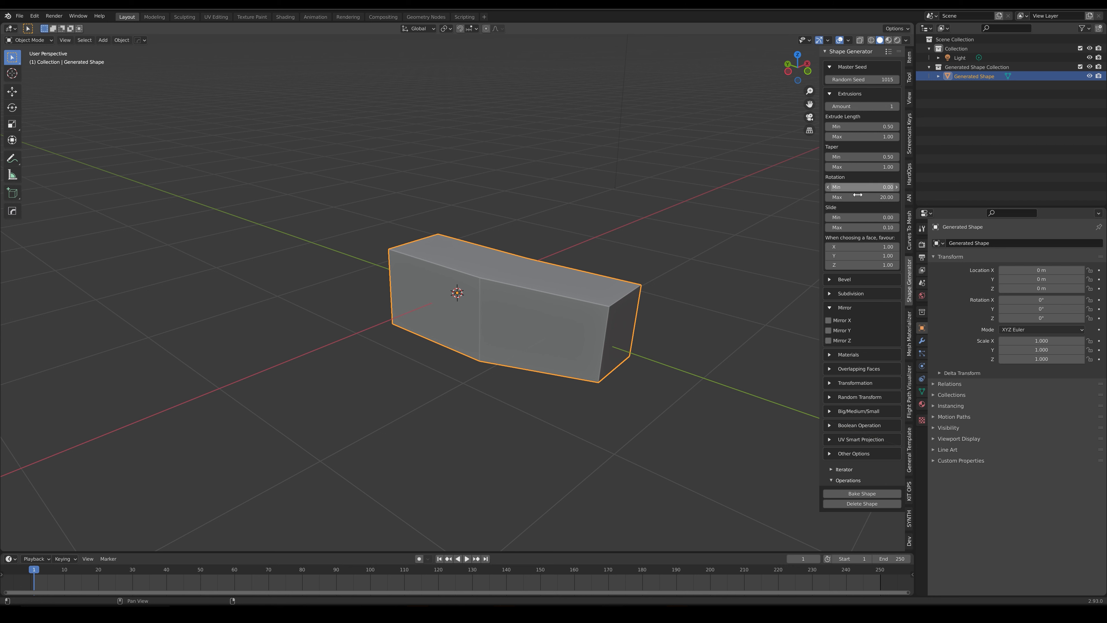
Set the extrusion taper maximum to 0.44 and the rotation maximum to 0
{"action": "left_click_drag", "start_coordinate": [868, 171], "coordinate": [437, 257]}
{"action": "left_click", "coordinate": [875, 198]}
{"action": "type", "text": "1"}
{"action": "key", "text": "Return"}
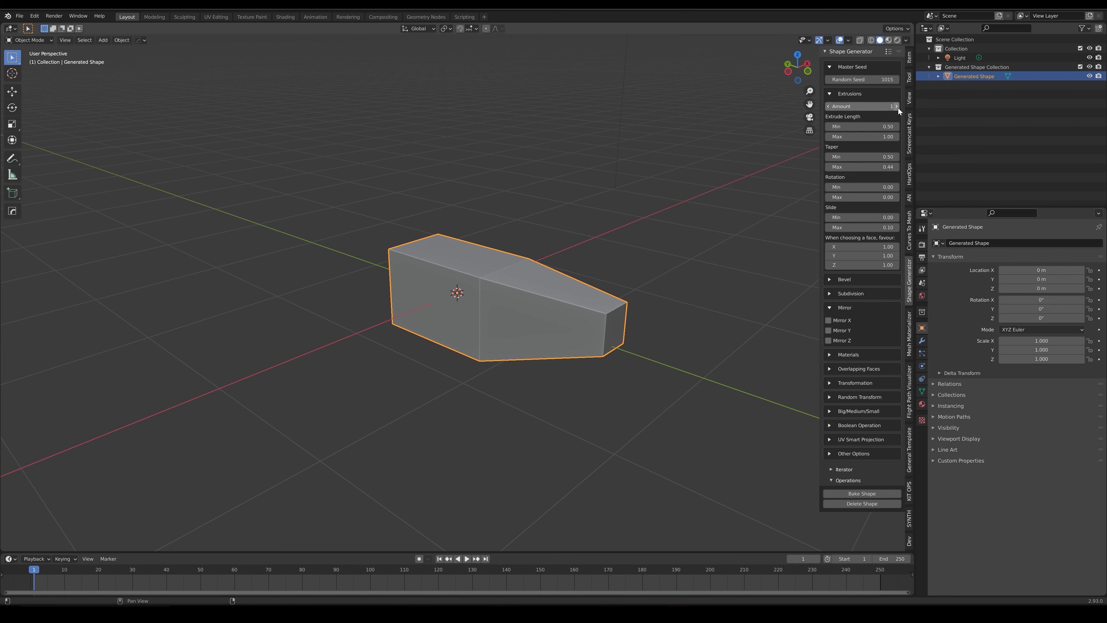
Increase the shape's extrusion amount to 8
{"action": "left_click", "coordinate": [898, 106]}
{"action": "left_click", "coordinate": [897, 106]}
{"action": "left_click", "coordinate": [899, 106]}
{"action": "left_click", "coordinate": [899, 107]}
{"action": "left_click", "coordinate": [899, 107]}
{"action": "left_click", "coordinate": [899, 106]}
{"action": "left_click", "coordinate": [899, 106]}
Step the master random seed up to 1023 to cycle through shape variations
{"action": "middle_click_drag", "start_coordinate": [724, 152], "coordinate": [454, 235]}
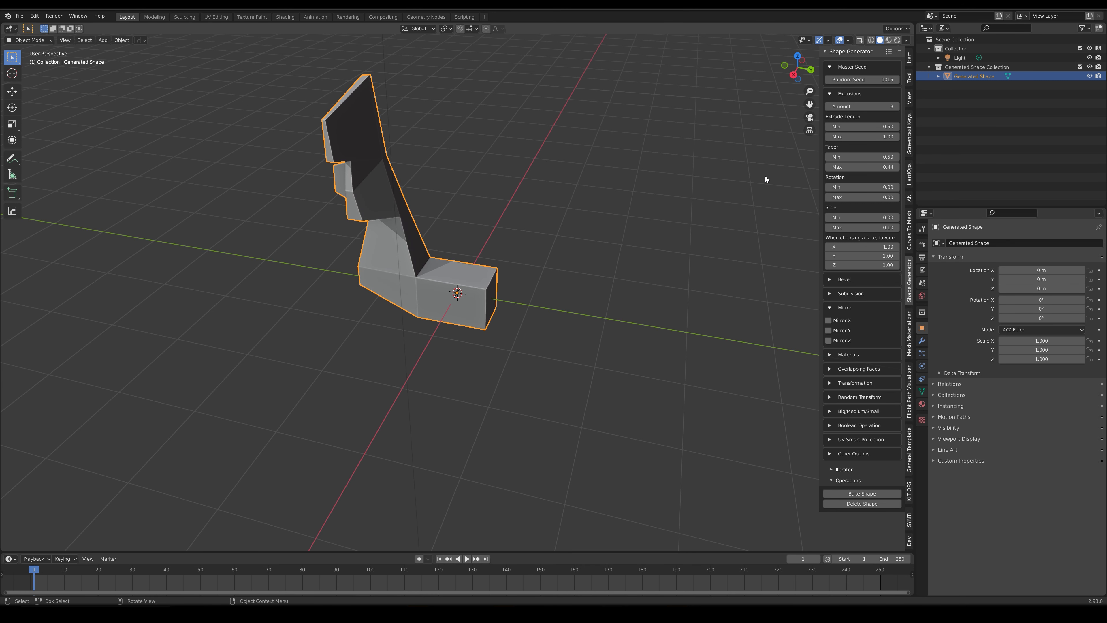
{"action": "left_click", "coordinate": [897, 80]}
{"action": "left_click", "coordinate": [897, 79]}
{"action": "left_click", "coordinate": [898, 81]}
{"action": "left_click", "coordinate": [897, 81]}
{"action": "left_click", "coordinate": [898, 81]}
{"action": "left_click", "coordinate": [897, 81]}
{"action": "left_click", "coordinate": [898, 81]}
{"action": "left_click", "coordinate": [897, 81]}
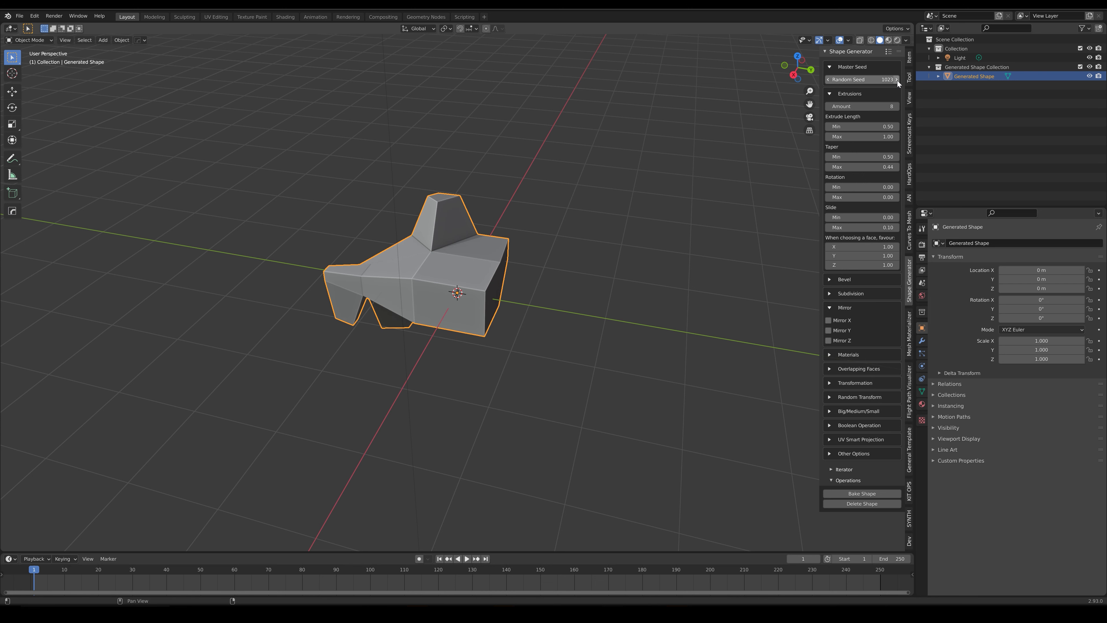
Mirror the generated shape across the X axis
{"action": "middle_click_drag", "start_coordinate": [617, 226], "coordinate": [561, 281]}
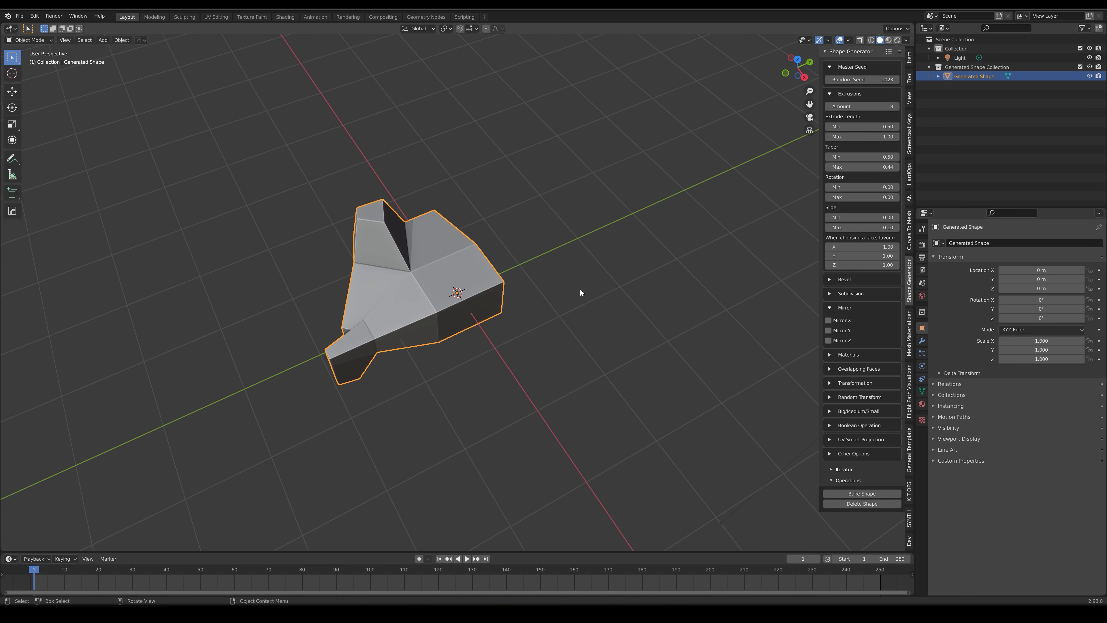
{"action": "left_click", "coordinate": [828, 320]}
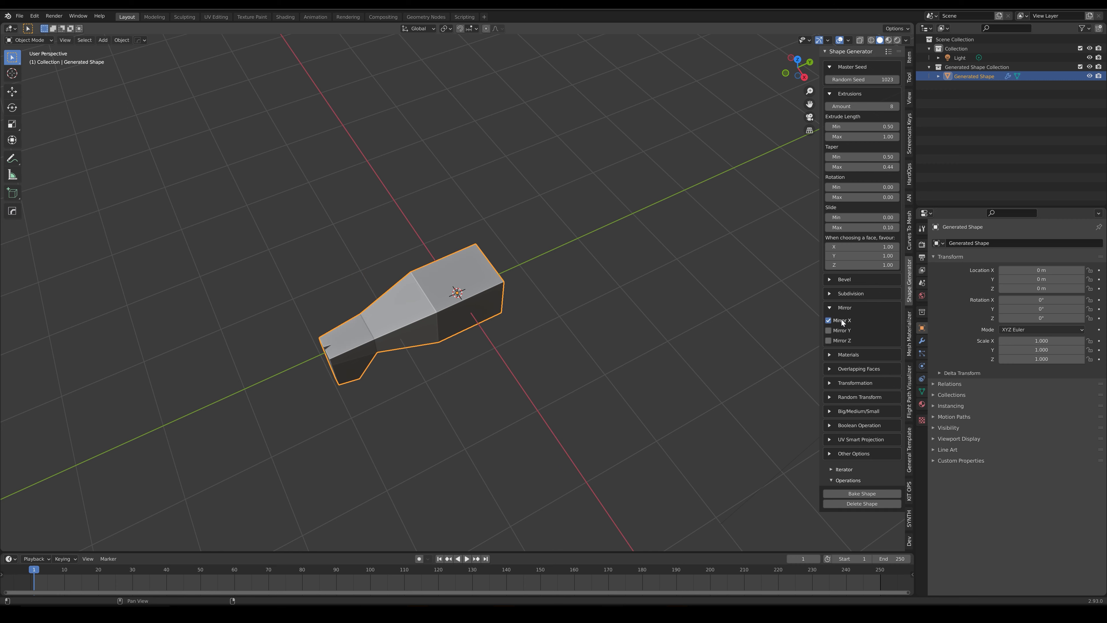
{"action": "mouse_move", "coordinate": [645, 328]}
{"action": "middle_mouse_down"}
{"action": "mouse_move", "coordinate": [549, 331]}
{"action": "mouse_move", "coordinate": [632, 310]}
{"action": "middle_mouse_up"}
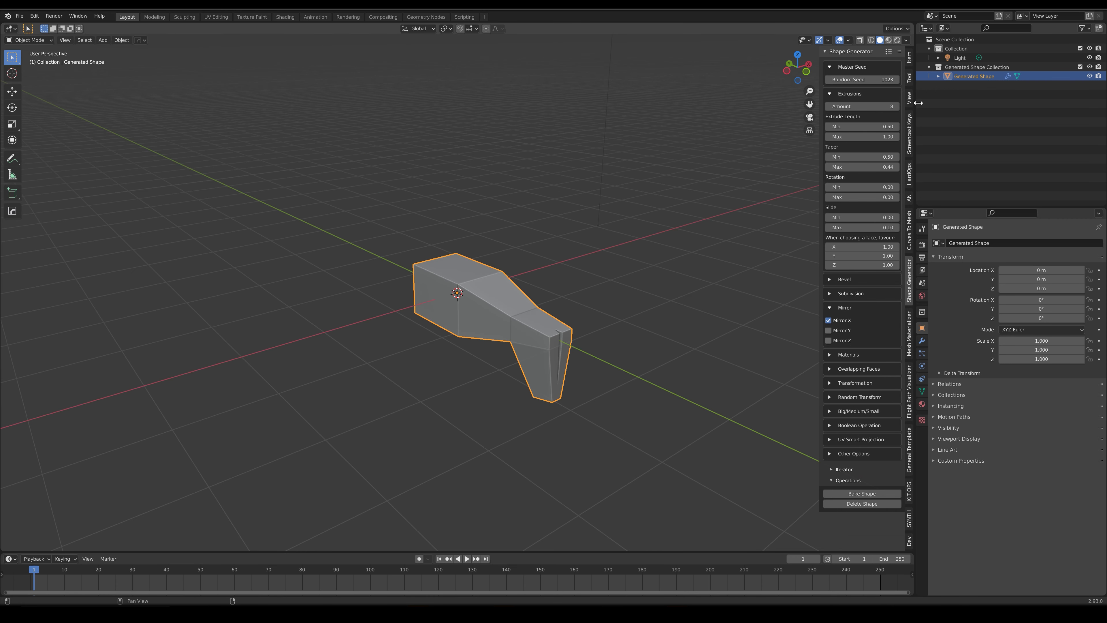
Advance the mirrored shape's random seed to 1026
{"action": "left_click", "coordinate": [895, 79]}
{"action": "left_click", "coordinate": [895, 79]}
{"action": "left_click", "coordinate": [895, 79]}
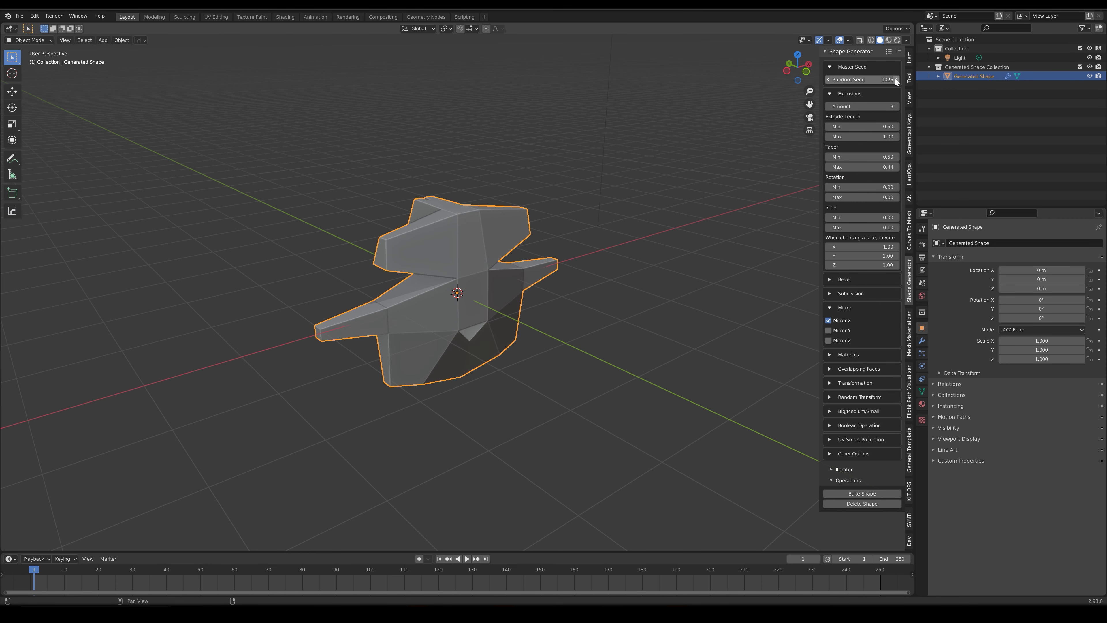
Enable prevention of face overlaps in the generated shape's overlapping faces settings
{"action": "middle_click_drag", "start_coordinate": [632, 198], "coordinate": [457, 300]}
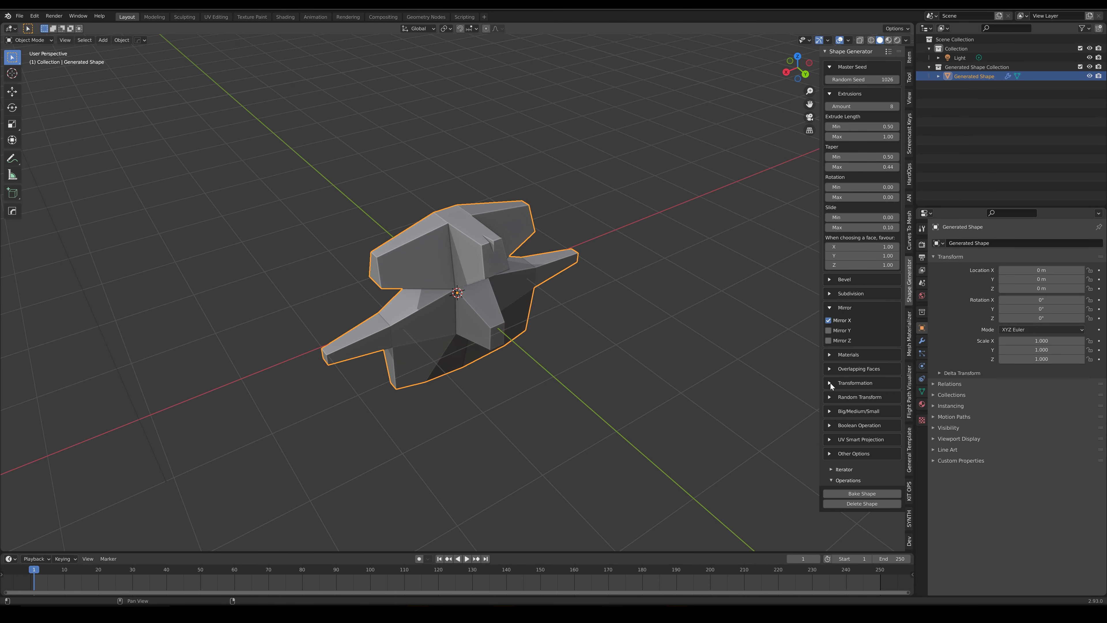
{"action": "left_click", "coordinate": [830, 370]}
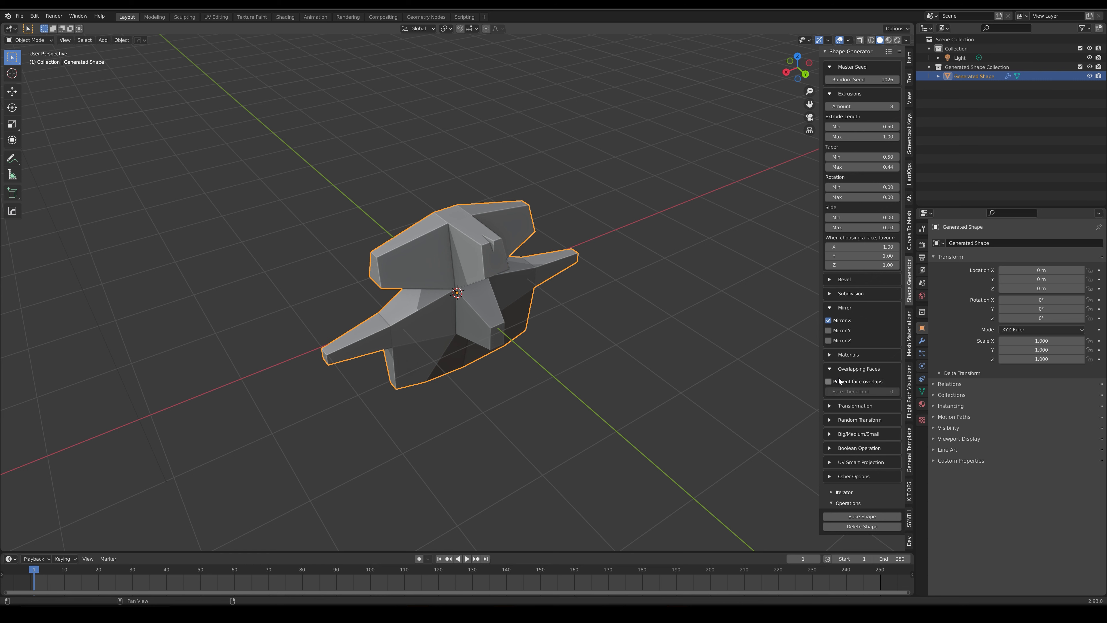
{"action": "scroll", "coordinate": [498, 350], "scroll_direction": "up", "scroll_amount": 2}
{"action": "middle_click_drag", "start_coordinate": [497, 349], "coordinate": [428, 303]}
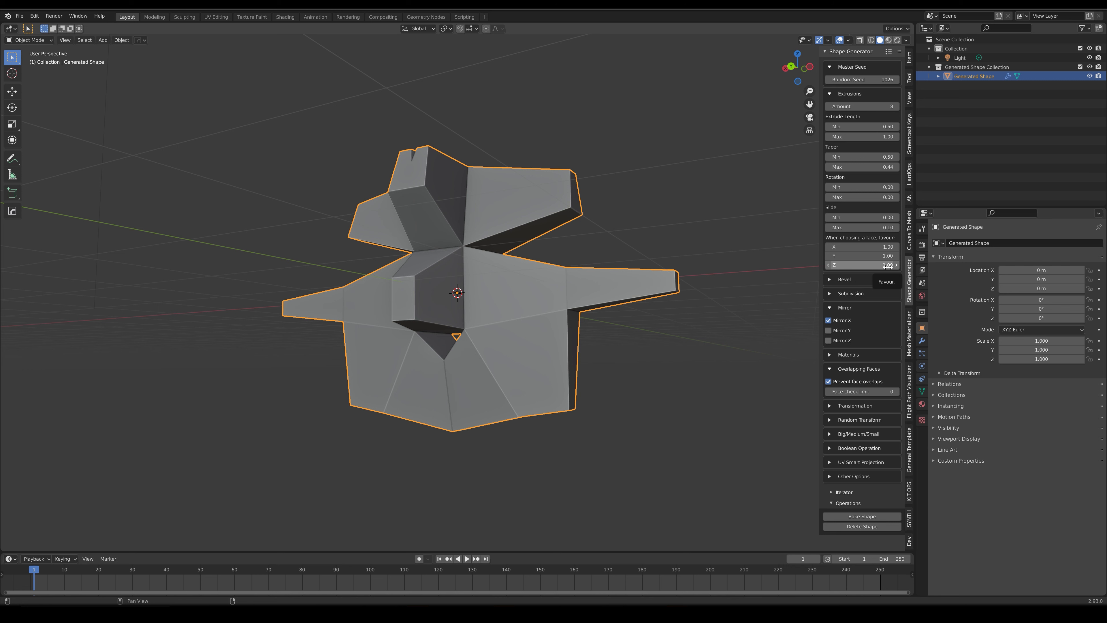
Set the Z favour for choosing faces to 0.00 and advance the random seed to 1027
{"action": "left_click_drag", "start_coordinate": [887, 266], "coordinate": [863, 266]}
{"action": "middle_click_drag", "start_coordinate": [757, 281], "coordinate": [567, 301]}
{"action": "left_click", "coordinate": [896, 79]}
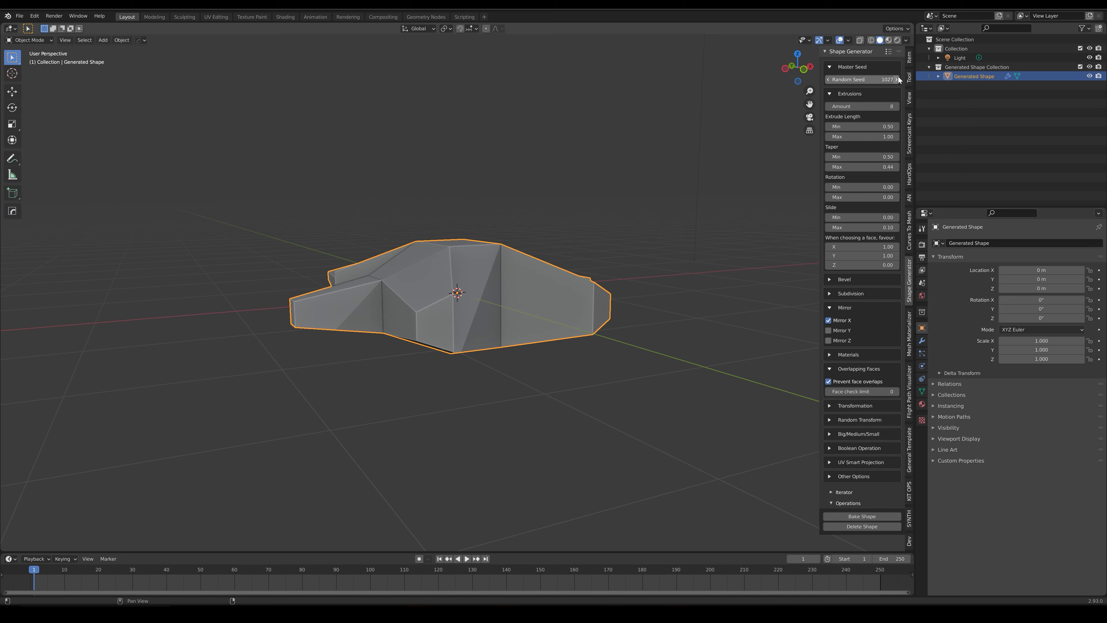
Raise the master random seed to 1096 to cycle through flatter variations of the shape
{"action": "middle_click_drag", "start_coordinate": [445, 290], "coordinate": [477, 335], "text": "alt"}
{"action": "left_click_drag", "start_coordinate": [877, 80], "coordinate": [886, 80]}
{"action": "left_click_drag", "start_coordinate": [890, 80], "coordinate": [898, 80]}
{"action": "left_click", "coordinate": [898, 81]}
{"action": "left_click", "coordinate": [898, 81]}
{"action": "middle_click_drag", "start_coordinate": [515, 343], "coordinate": [419, 255]}
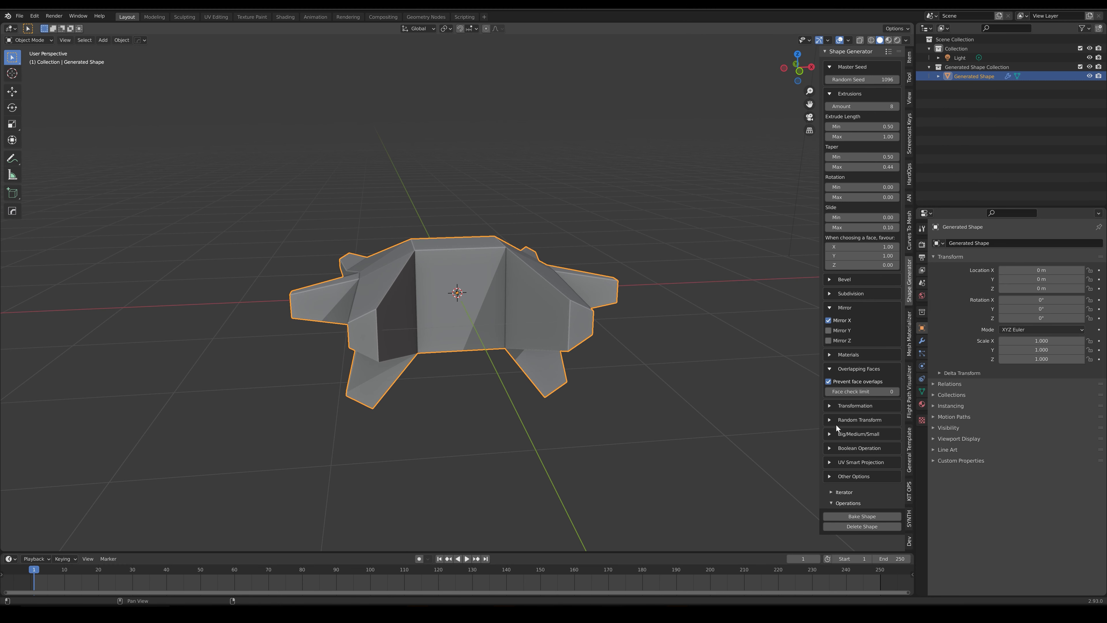
Stretch the generated shape along Y by setting its transformation scale Y to 3.21
{"action": "left_click", "coordinate": [831, 405]}
{"action": "left_click_drag", "start_coordinate": [877, 515], "coordinate": [935, 516]}
{"action": "middle_click_drag", "start_coordinate": [503, 322], "coordinate": [561, 368]}
{"action": "scroll", "coordinate": [560, 366], "scroll_direction": "down", "scroll_amount": 5}
{"action": "middle_click_drag", "start_coordinate": [779, 479], "coordinate": [598, 371]}
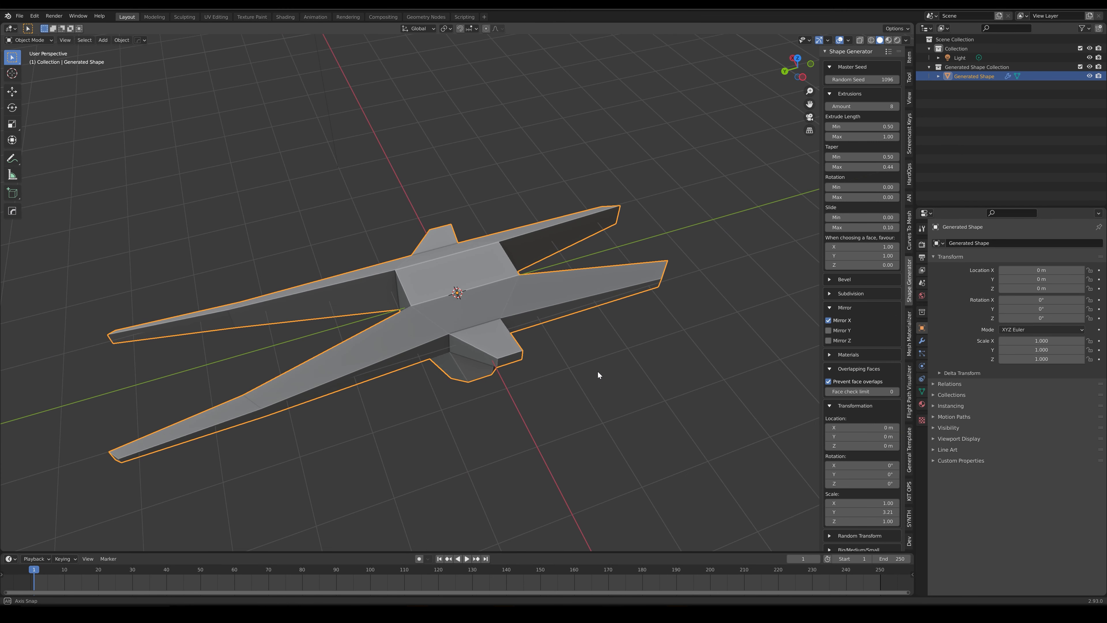
Try bevelling the shape's edges with 3 bevel segments and turn the edge bevel off again
{"action": "left_click", "coordinate": [829, 280]}
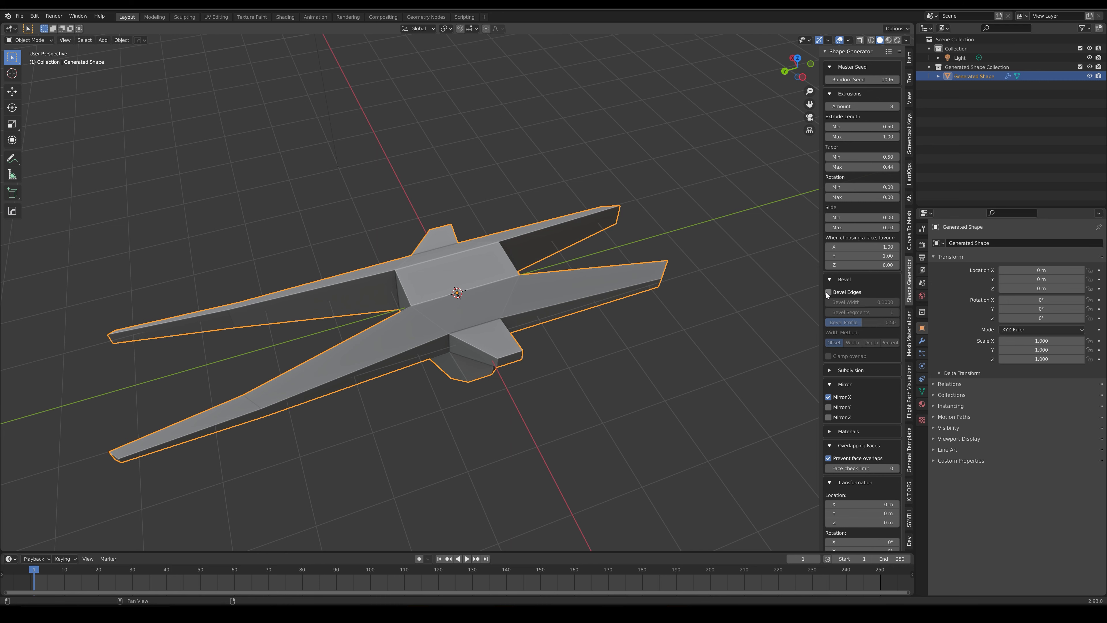
{"action": "left_click", "coordinate": [829, 291]}
{"action": "middle_click_drag", "start_coordinate": [655, 330], "coordinate": [576, 334]}
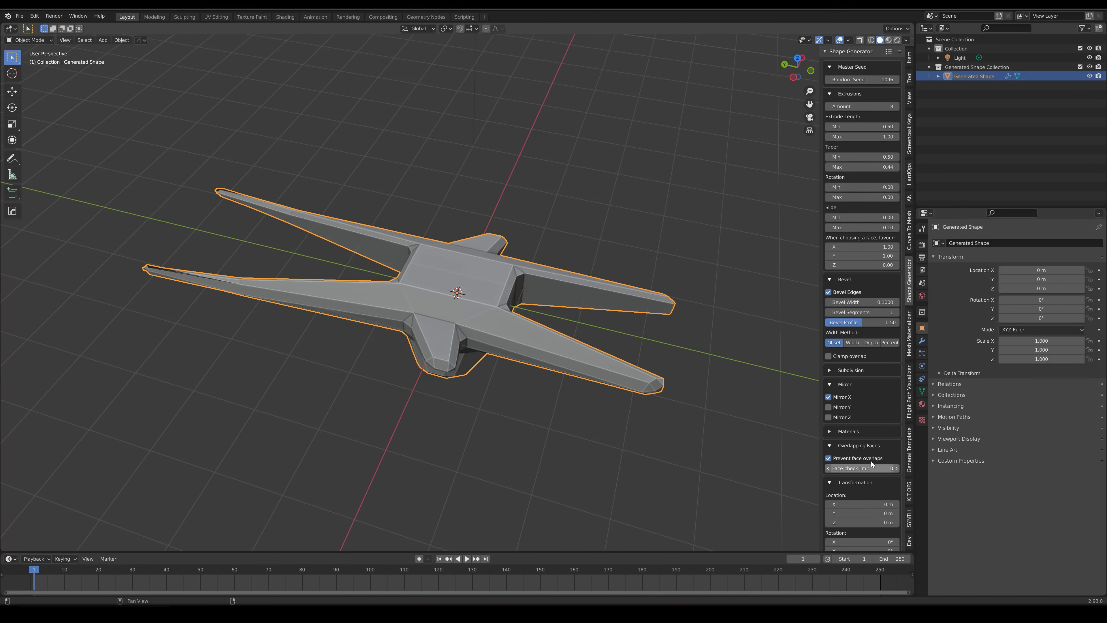
{"action": "left_click", "coordinate": [897, 312]}
{"action": "left_click", "coordinate": [897, 312]}
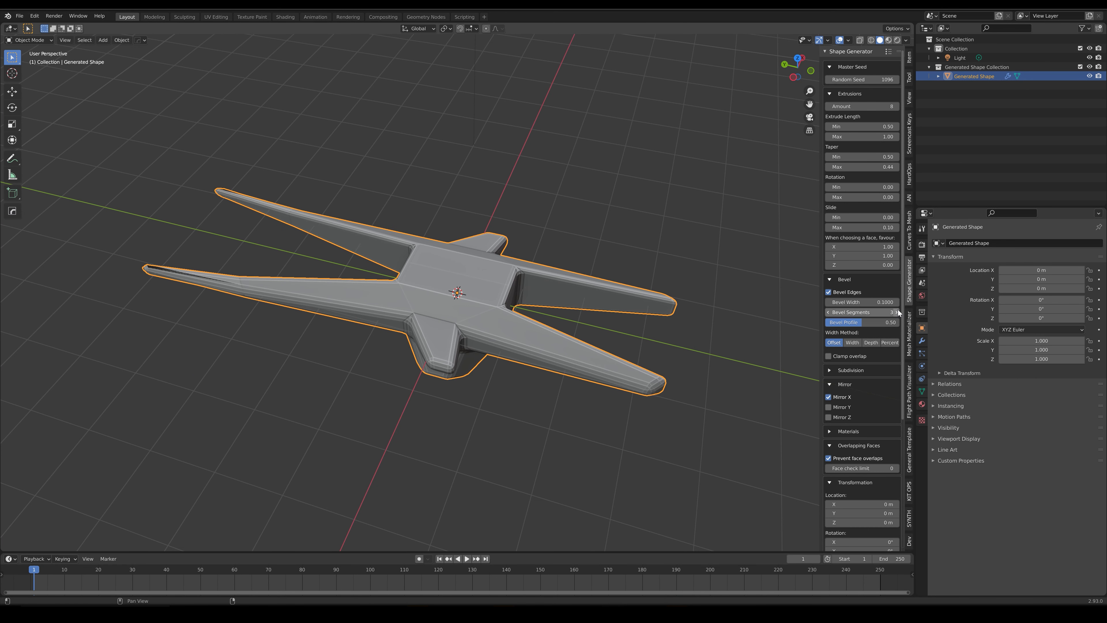
{"action": "middle_click_drag", "start_coordinate": [698, 367], "coordinate": [674, 365]}
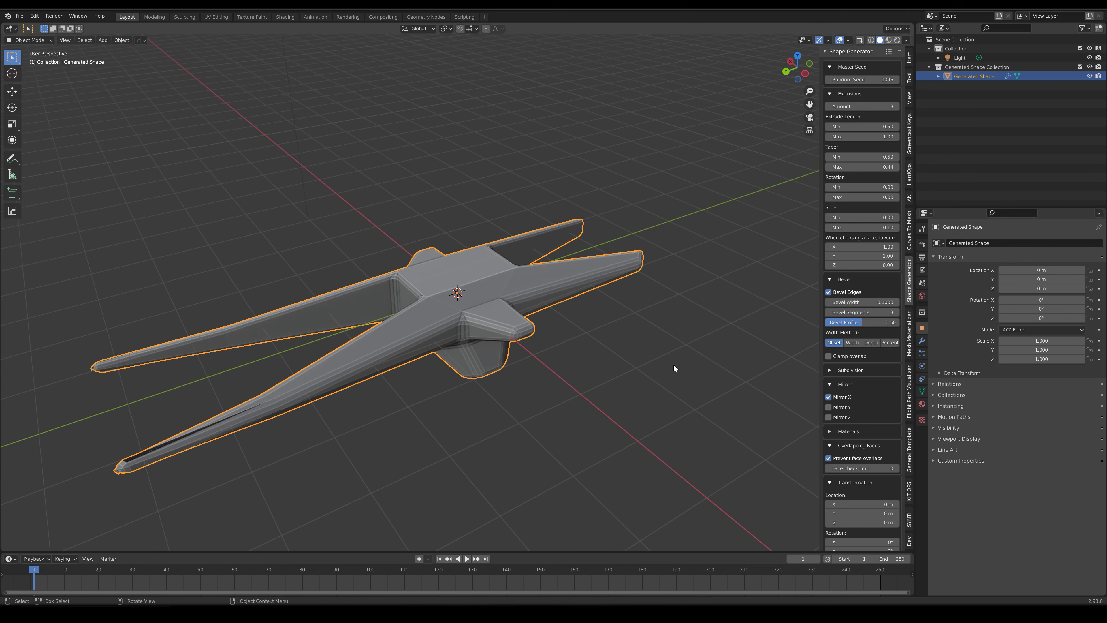
{"action": "left_click", "coordinate": [829, 292]}
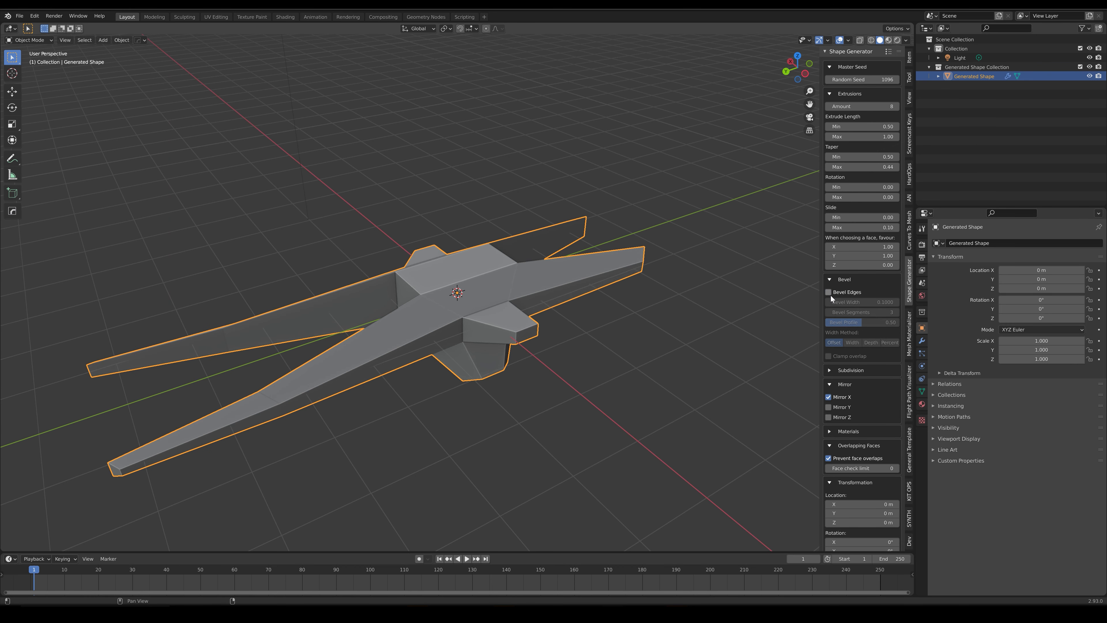
Try a Catmull-Clark subdivision surface on the shape and switch it off again
{"action": "left_click", "coordinate": [830, 371]}
{"action": "scroll", "coordinate": [871, 390], "scroll_direction": "down", "scroll_amount": 2}
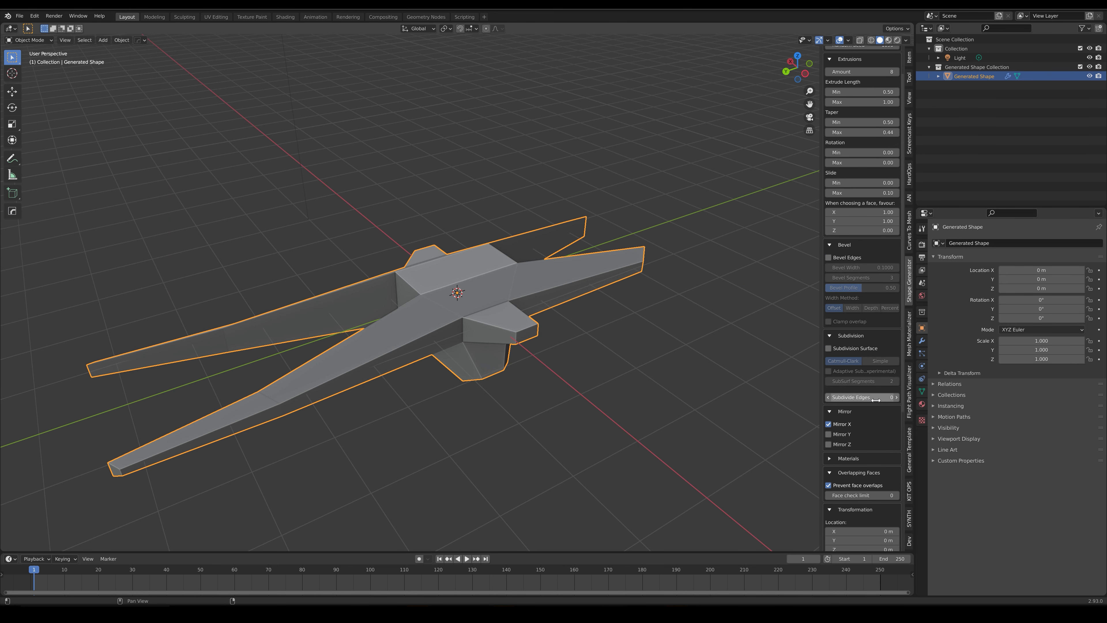
{"action": "left_click", "coordinate": [830, 349]}
{"action": "middle_click_drag", "start_coordinate": [708, 360], "coordinate": [662, 397]}
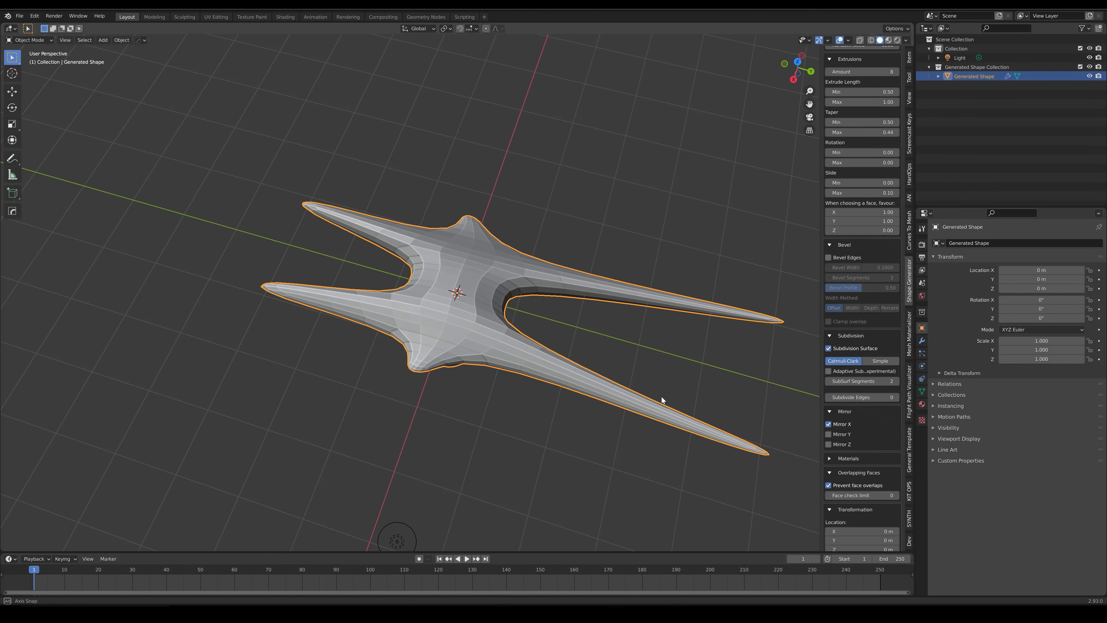
{"action": "left_click", "coordinate": [828, 348]}
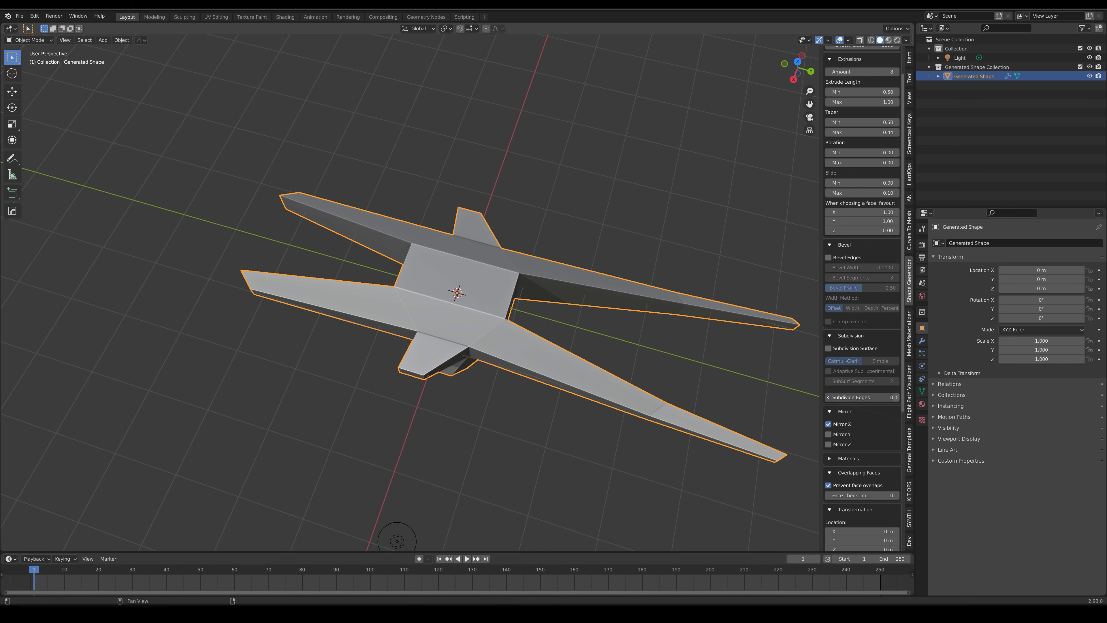
Try edge subdivision at 2 on the shape, check its mesh in Edit Mode, and reset the subdivision to 0
{"action": "middle_click_drag", "start_coordinate": [574, 347], "coordinate": [746, 378]}
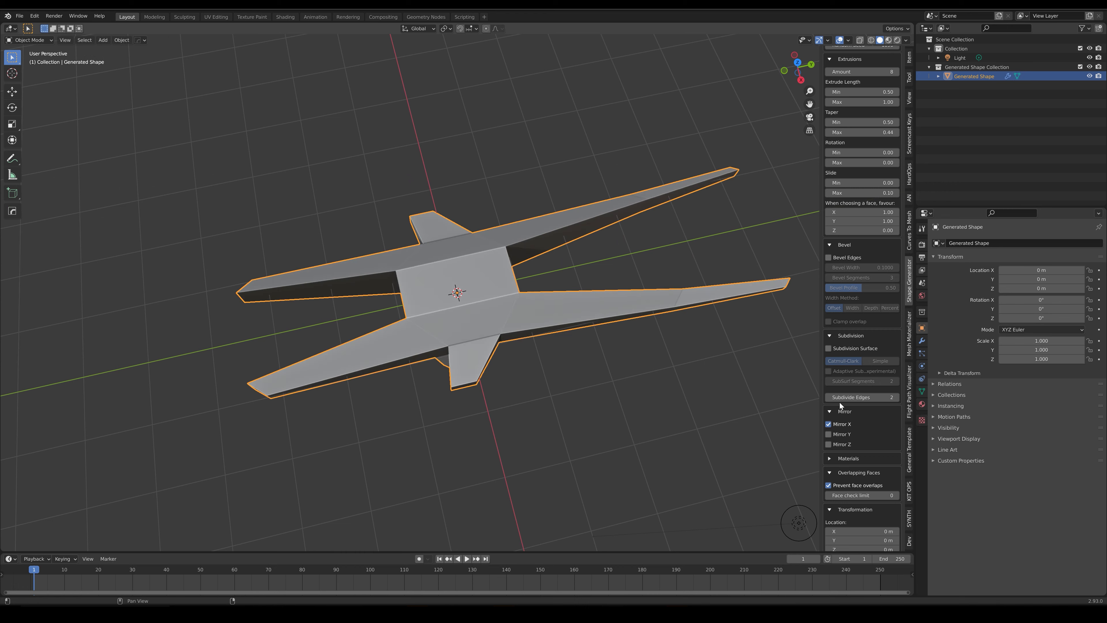
{"action": "left_click", "coordinate": [829, 397]}
{"action": "key", "text": "Tab"}
{"action": "middle_click_drag", "start_coordinate": [559, 339], "coordinate": [653, 298]}
{"action": "key", "text": "Tab"}
{"action": "middle_click_drag", "start_coordinate": [653, 240], "coordinate": [816, 153]}
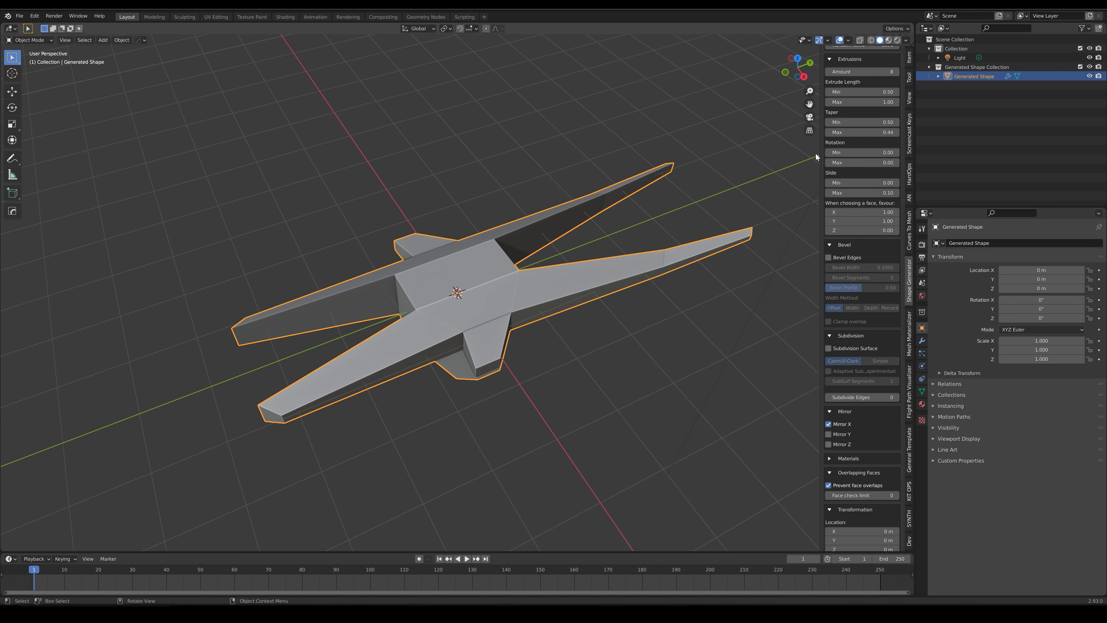
Change the master random seed further to browse more variations of the stretched, mirrored shape
{"action": "middle_click_drag", "start_coordinate": [868, 72], "coordinate": [868, 107]}
{"action": "left_click_drag", "start_coordinate": [868, 106], "coordinate": [898, 83]}
{"action": "middle_click_drag", "start_coordinate": [440, 260], "coordinate": [623, 187]}
{"action": "left_click_drag", "start_coordinate": [889, 81], "coordinate": [922, 84]}
{"action": "middle_click_drag", "start_coordinate": [569, 248], "coordinate": [502, 319]}
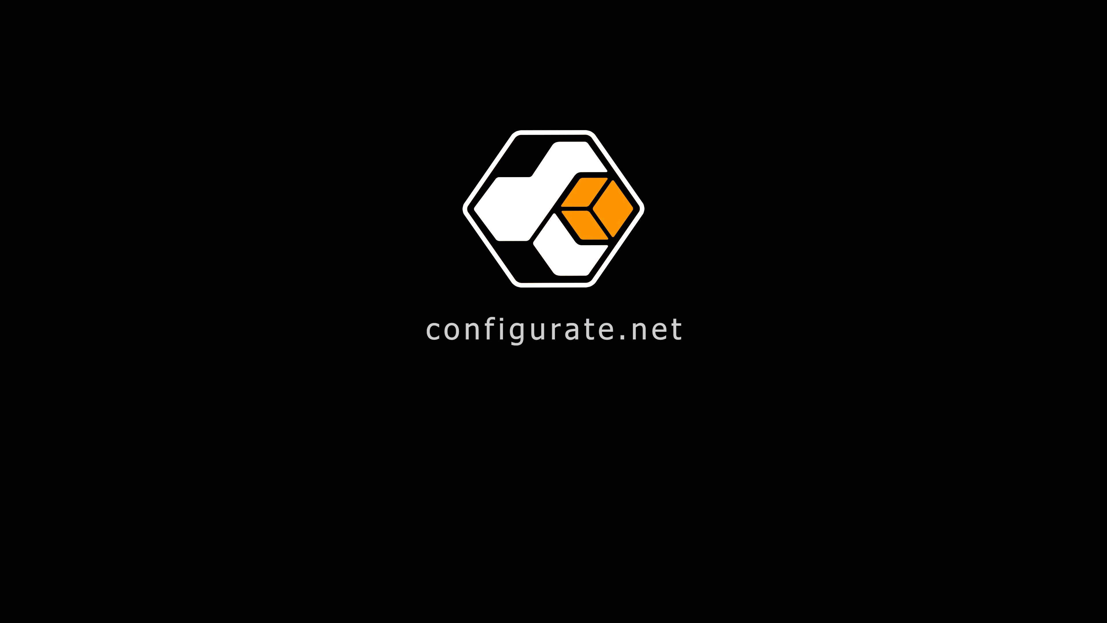